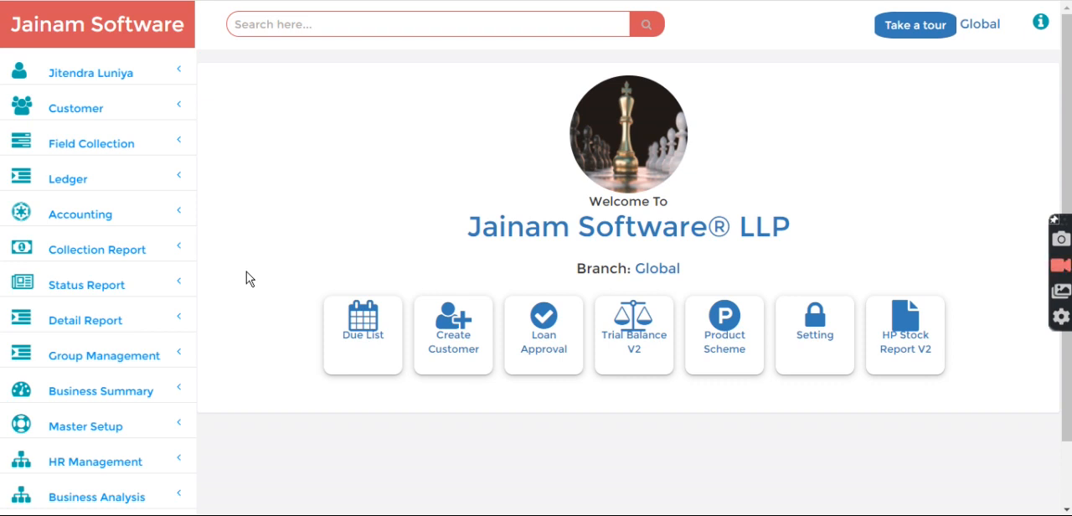
Open the Document List page in Master Setup and browse the document types available for adding
left_click(110, 422)
scroll(110, 418, "down", 3)
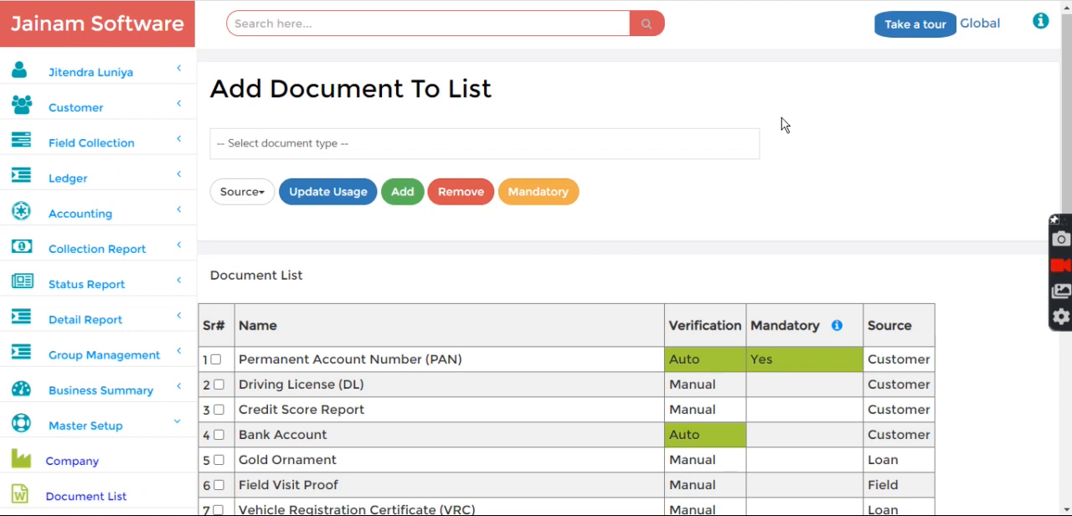
left_click(641, 142)
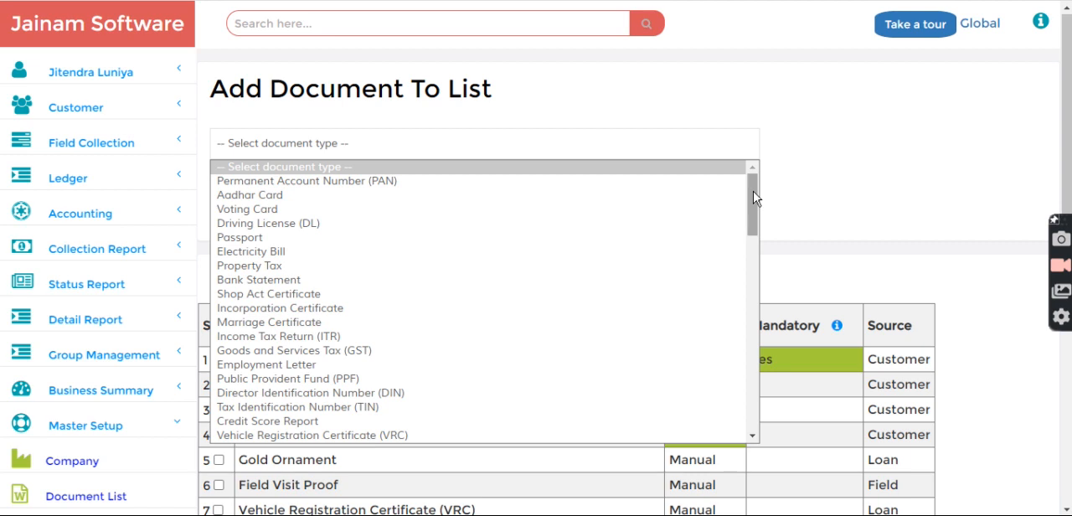
left_click_drag(753, 198, 749, 275)
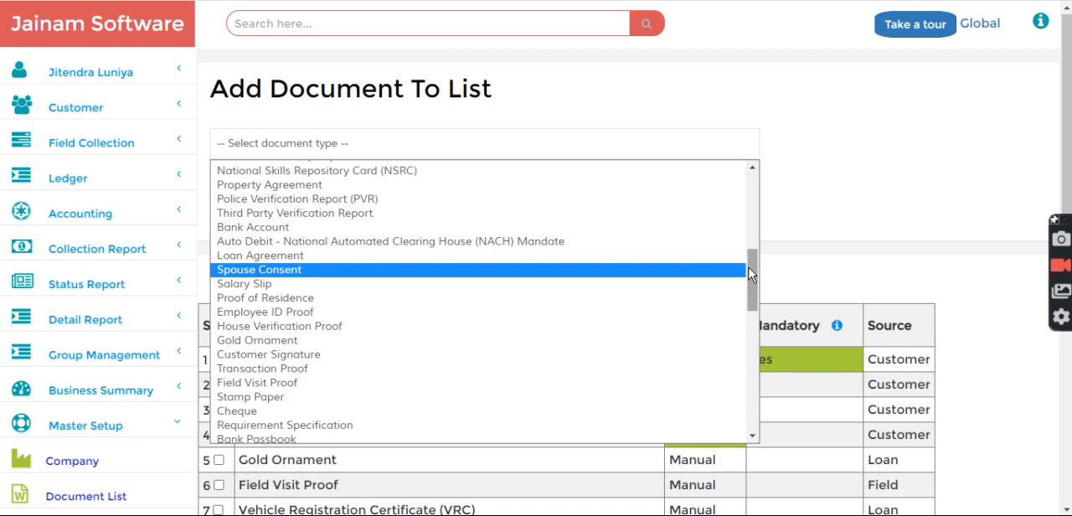
left_click(816, 209)
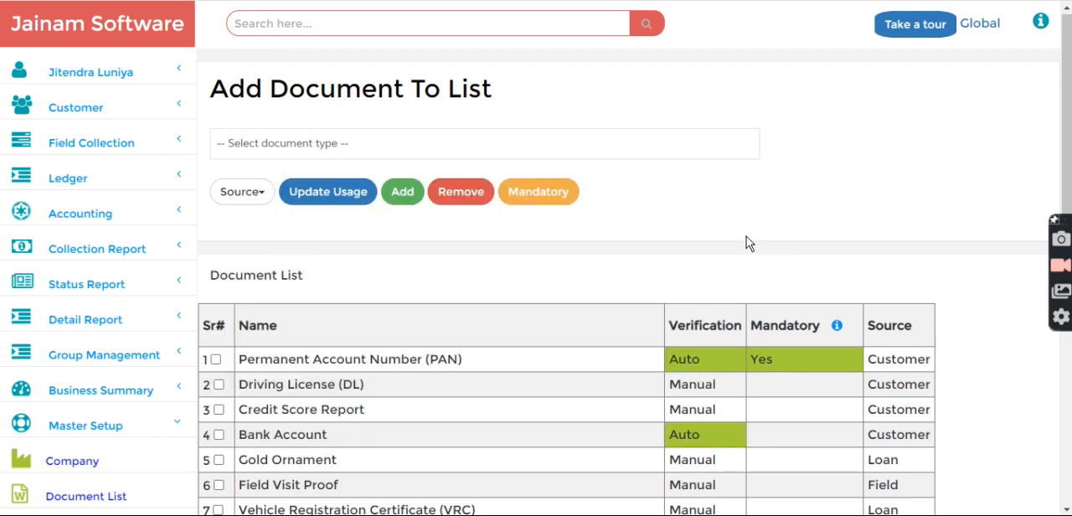
Examine the document list's Source column for customer documents such as Permanent Account Number (PAN) and Driving License (DL)
scroll(747, 236, "down", 1)
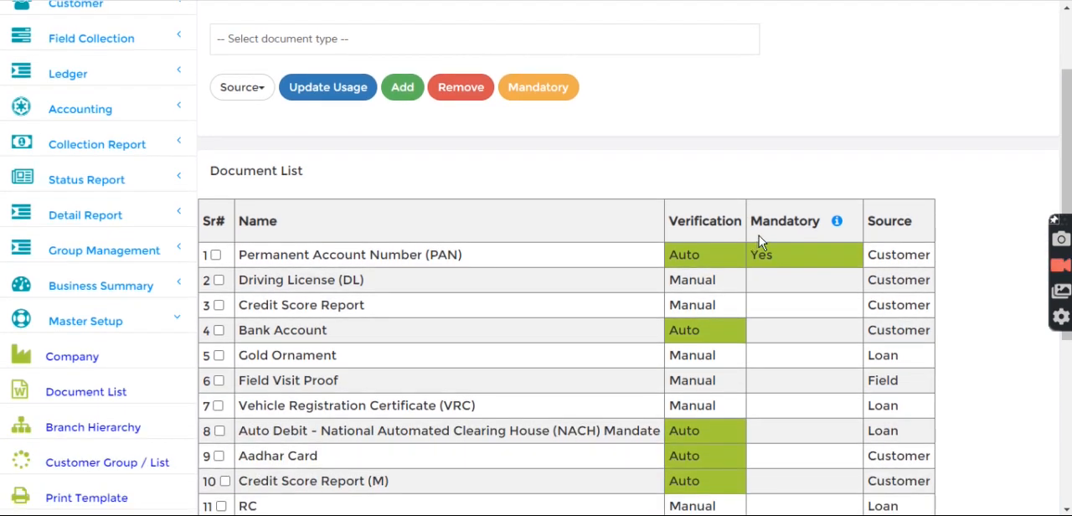
left_click_drag(871, 218, 916, 227)
left_click(390, 288)
left_click_drag(238, 255, 400, 272)
left_click_drag(249, 281, 319, 283)
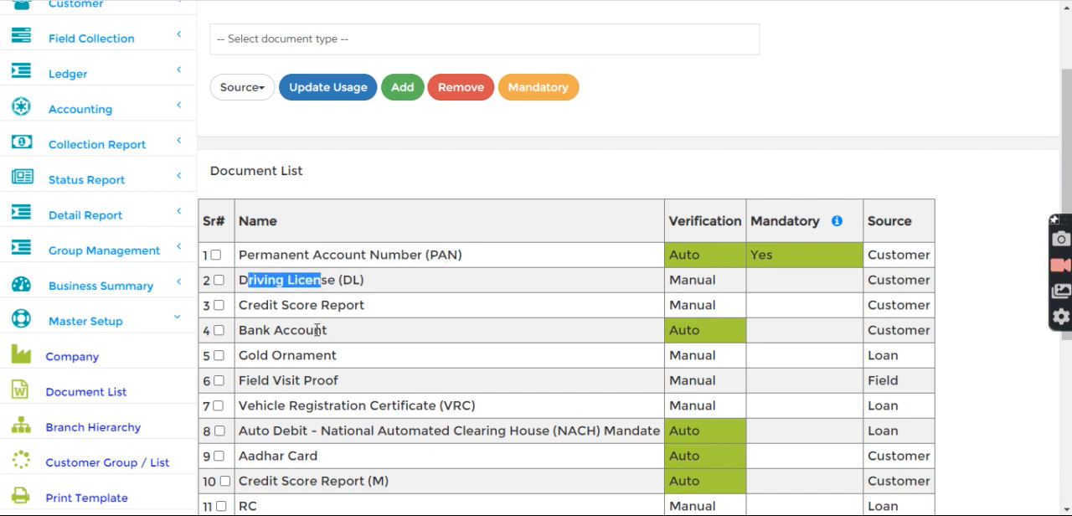
left_click(377, 285)
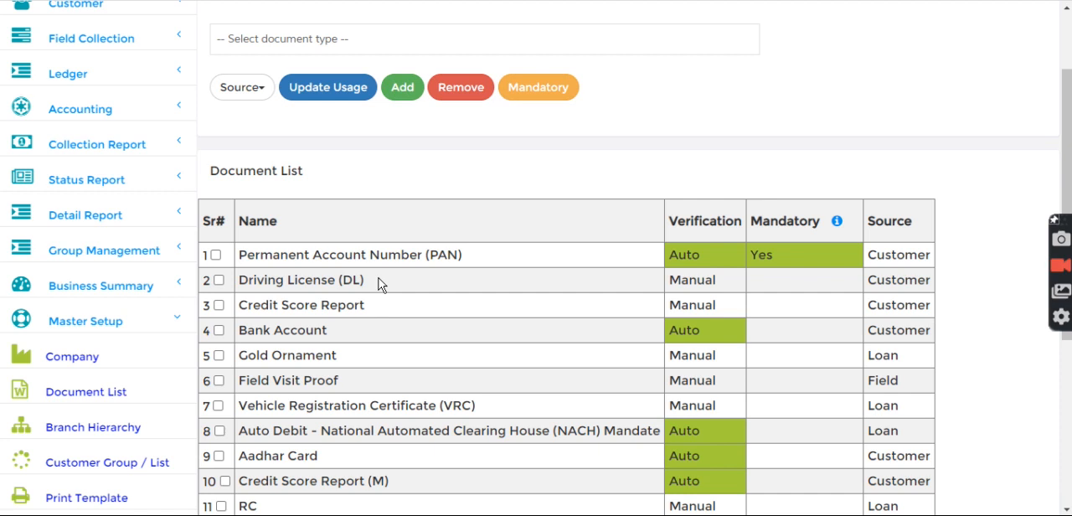
left_click_drag(868, 256, 913, 259)
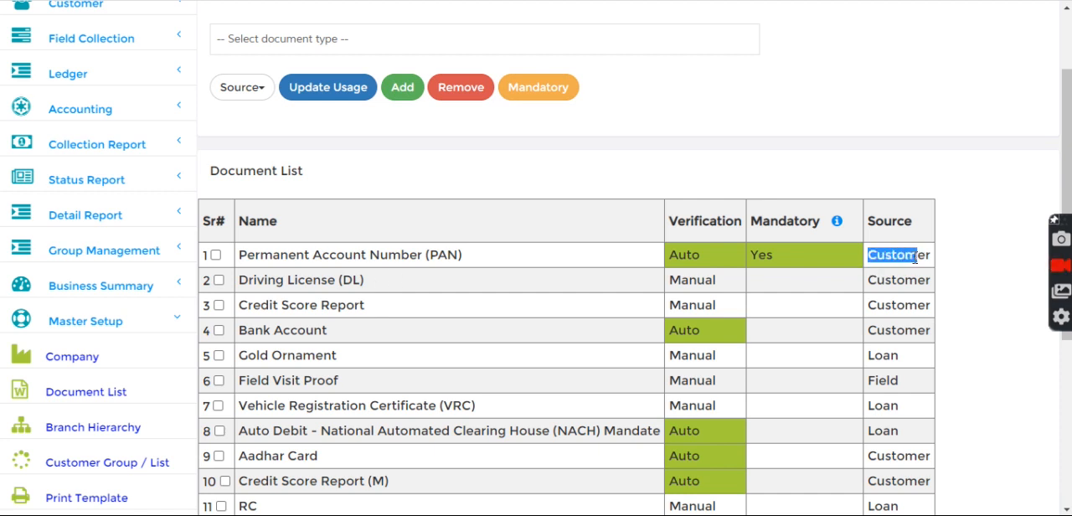
left_click_drag(868, 281, 918, 280)
left_click(743, 170)
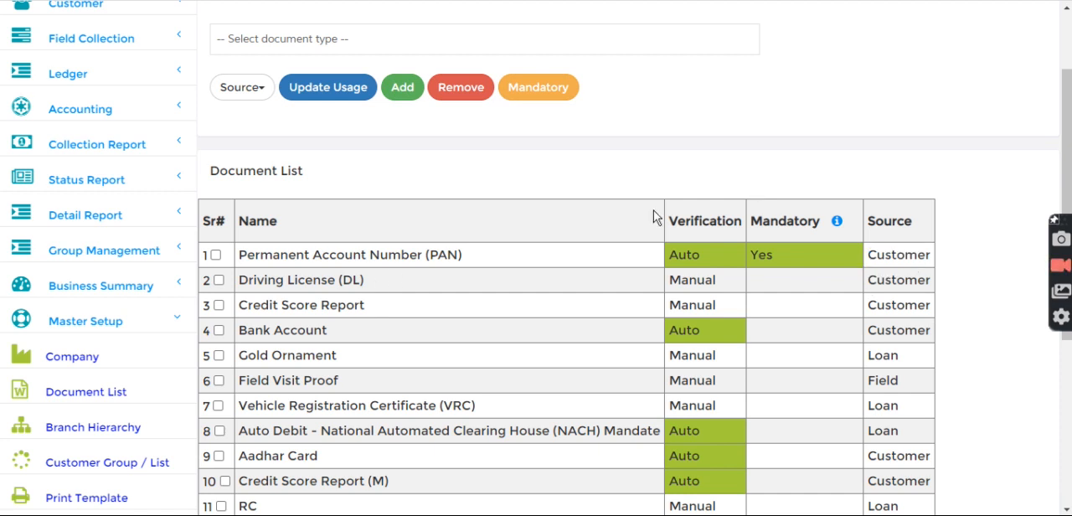
Review the source assigned to Field Visit Proof and to loan documents such as Gold Ornament, RC, TAX, Fitness and Insurance
left_click_drag(241, 379, 337, 381)
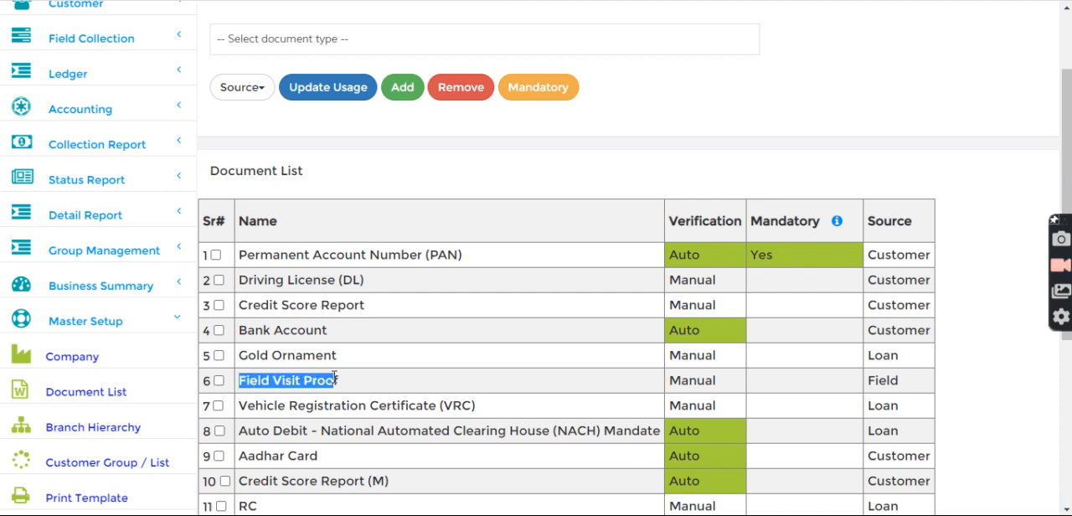
left_click_drag(868, 380, 910, 383)
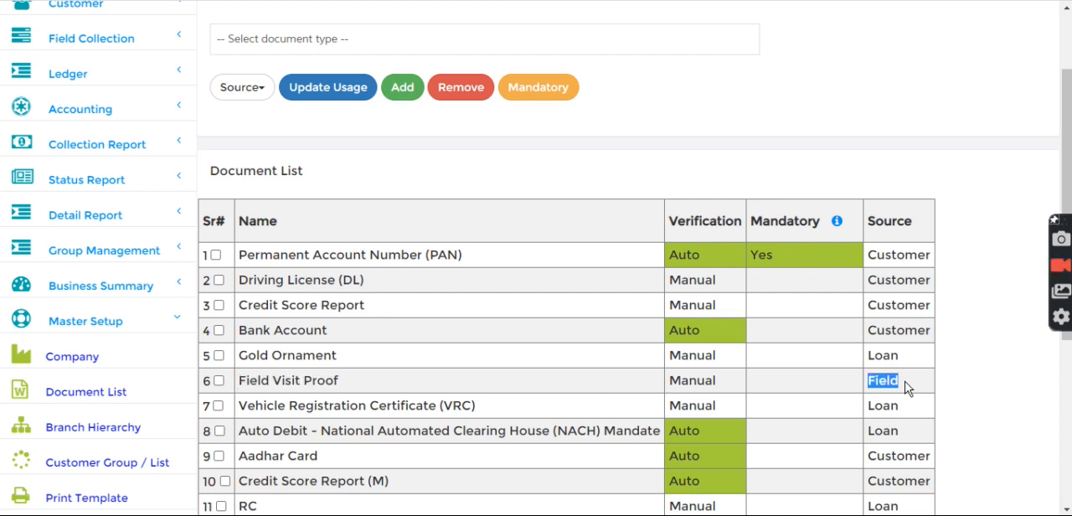
left_click(596, 191)
scroll(351, 423, "down", 1)
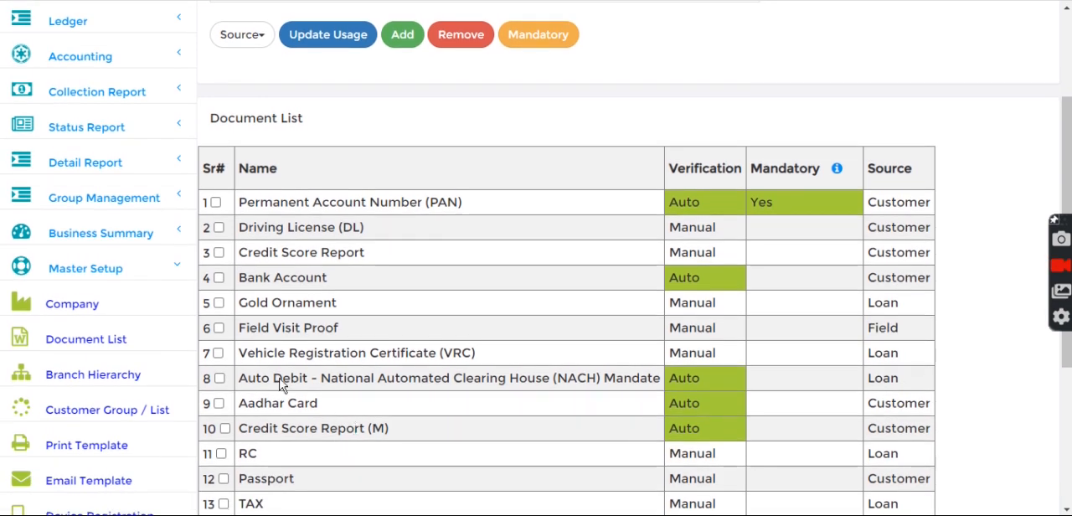
left_click_drag(239, 301, 339, 303)
scroll(343, 368, "down", 3)
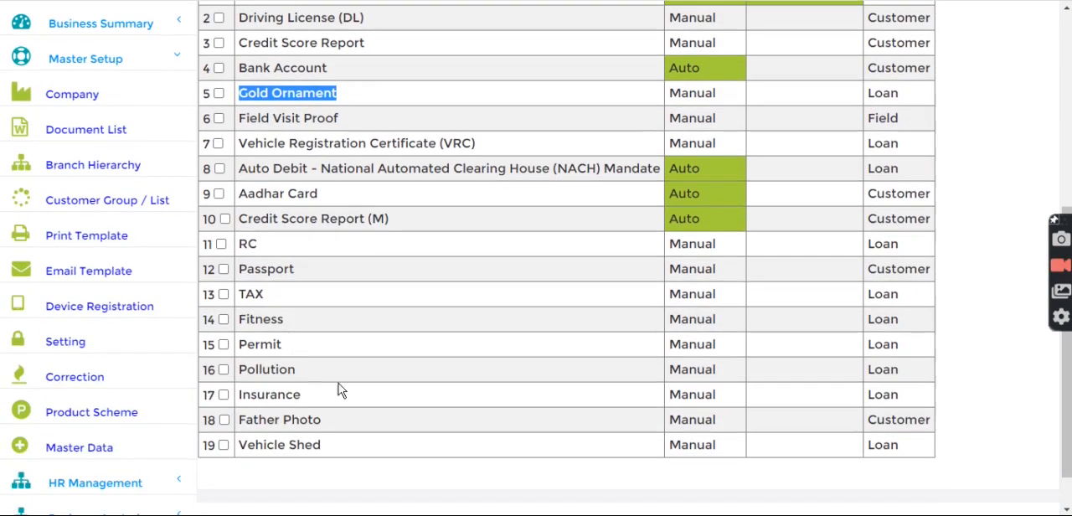
left_click_drag(241, 244, 304, 394)
left_click(347, 246)
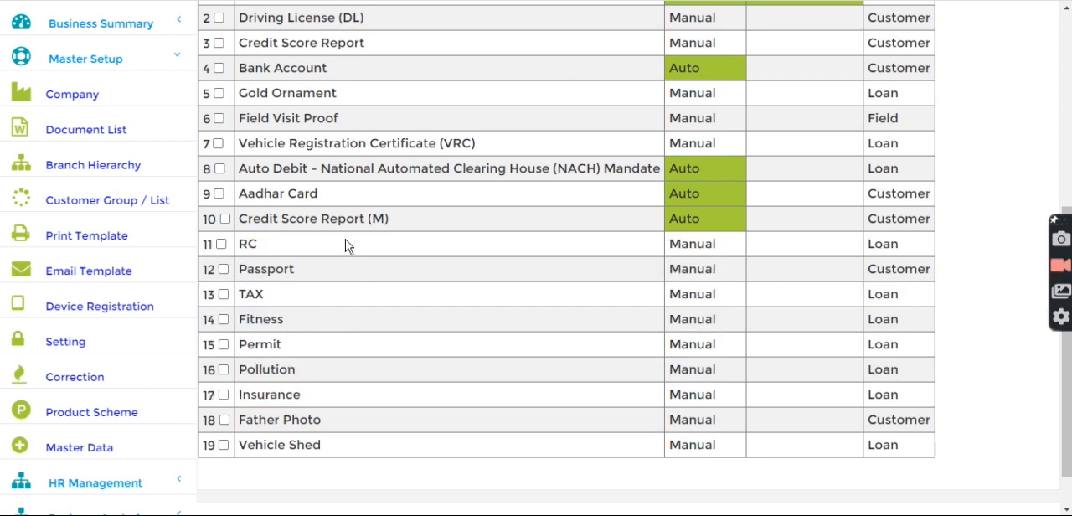
double_click(873, 294)
left_click(873, 321)
double_click(873, 320)
scroll(903, 331, "up", 5)
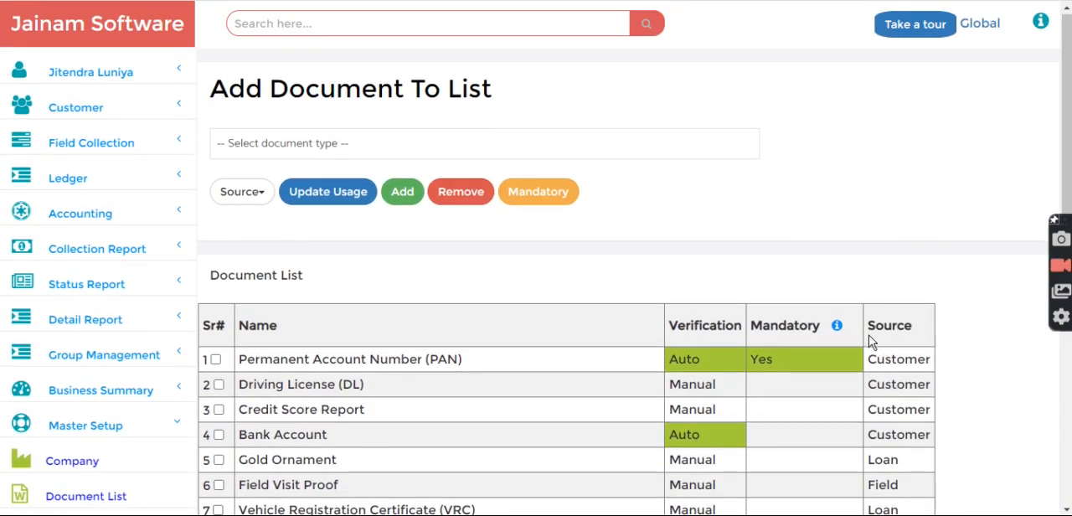
Change the usage source of the Permanent Account Number (PAN) document to Field and save it
left_click(216, 360)
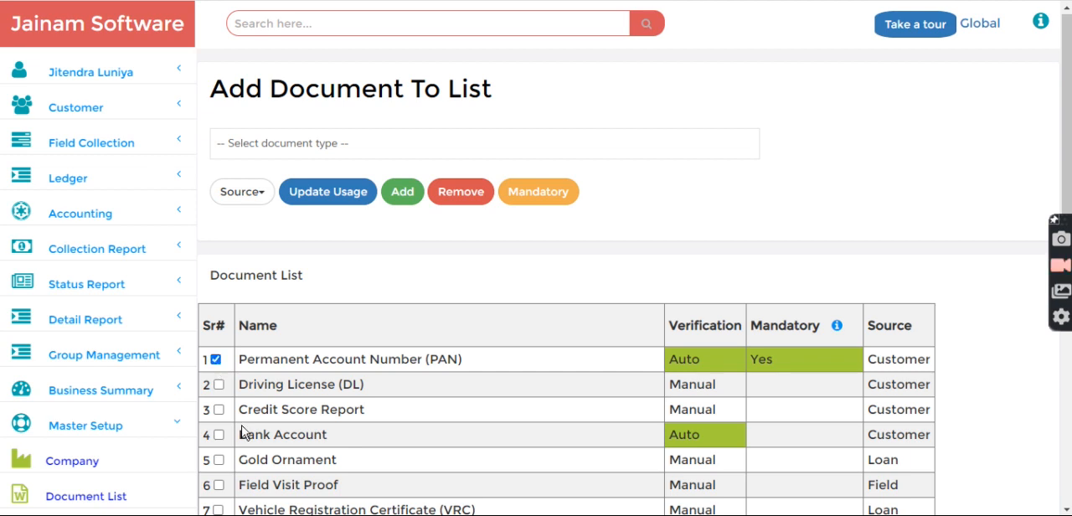
left_click(250, 196)
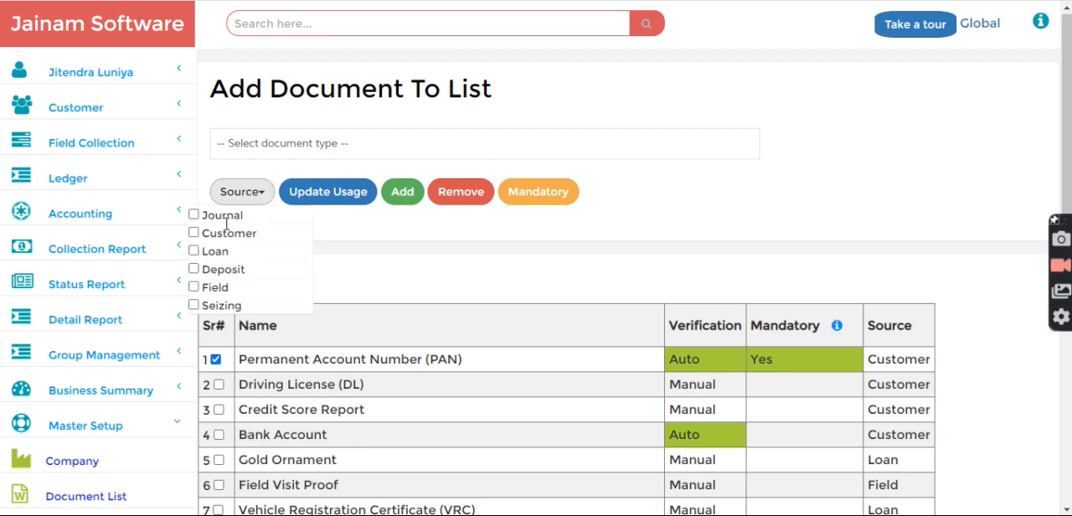
left_click(194, 288)
left_click(324, 194)
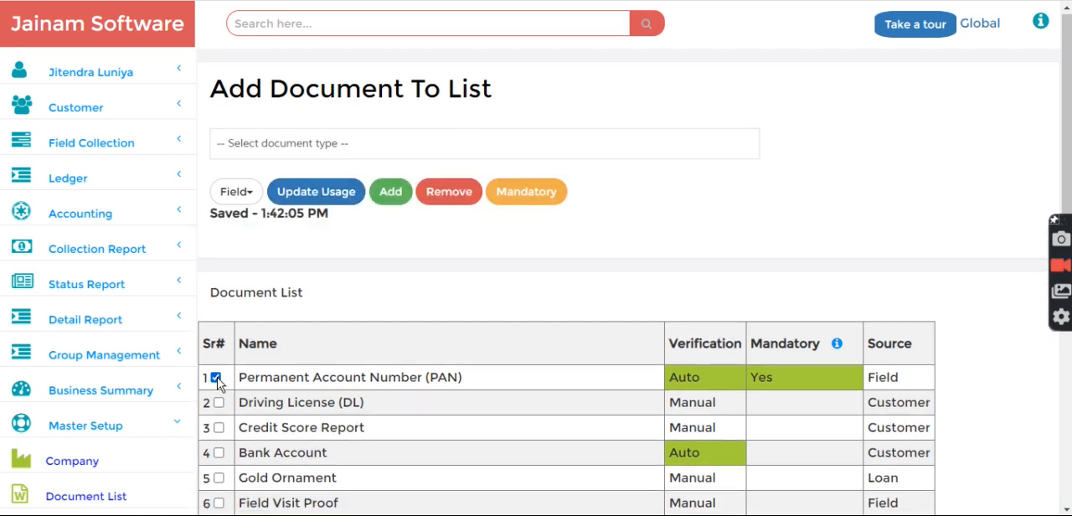
left_click(235, 192)
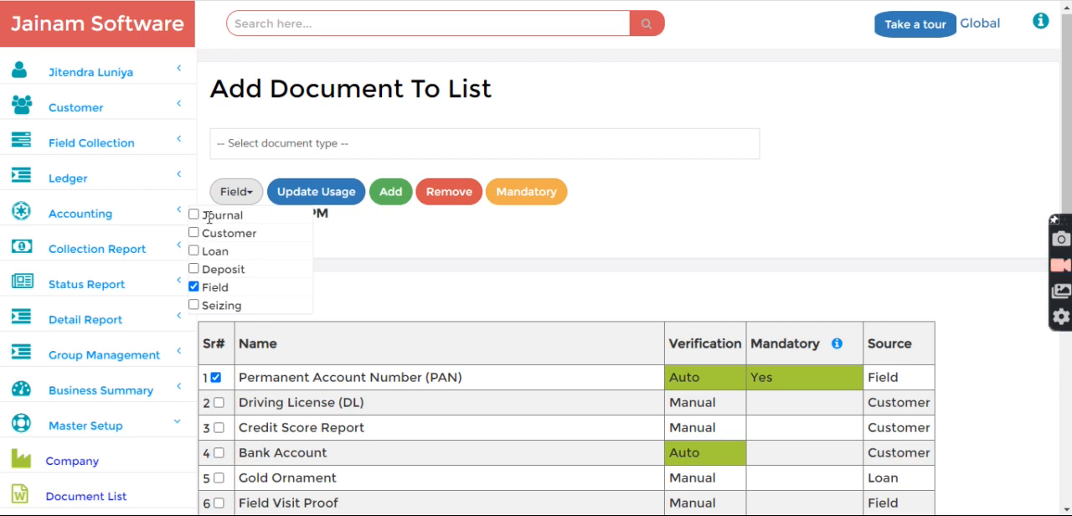
left_click(368, 292)
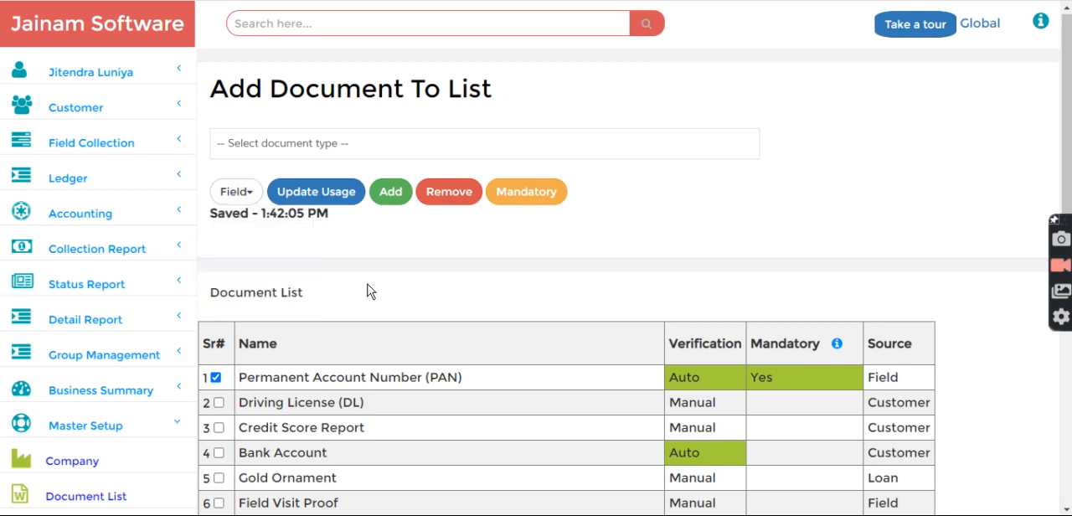
Add the Transaction Proof document type to the document list
scroll(381, 297, "down", 1)
scroll(382, 299, "up", 1)
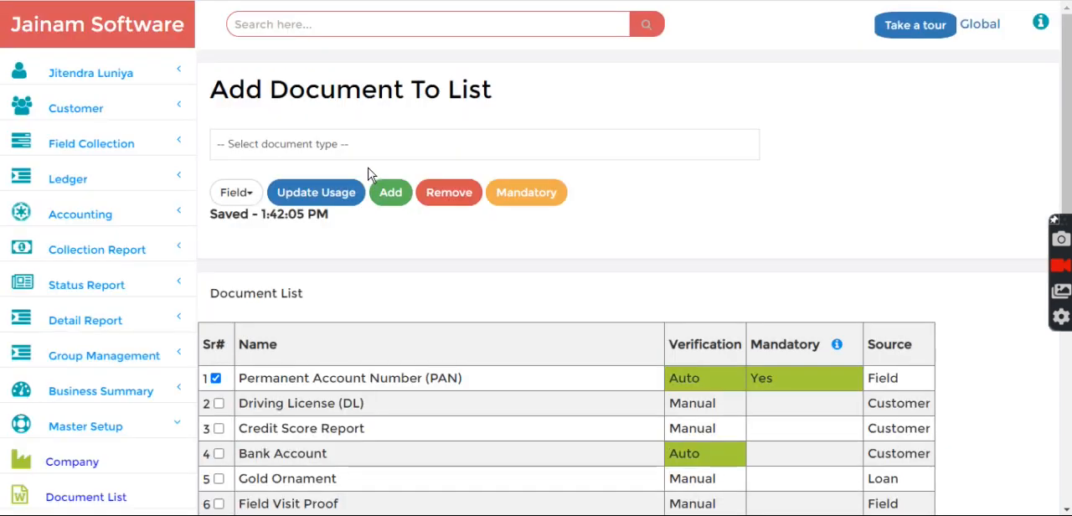
left_click(364, 149)
type("tr")
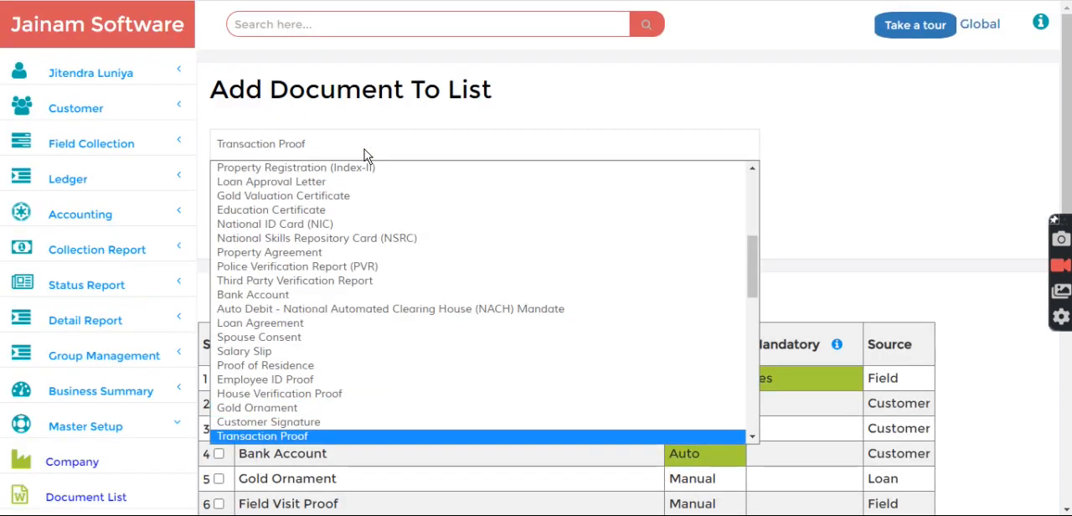
key("Return")
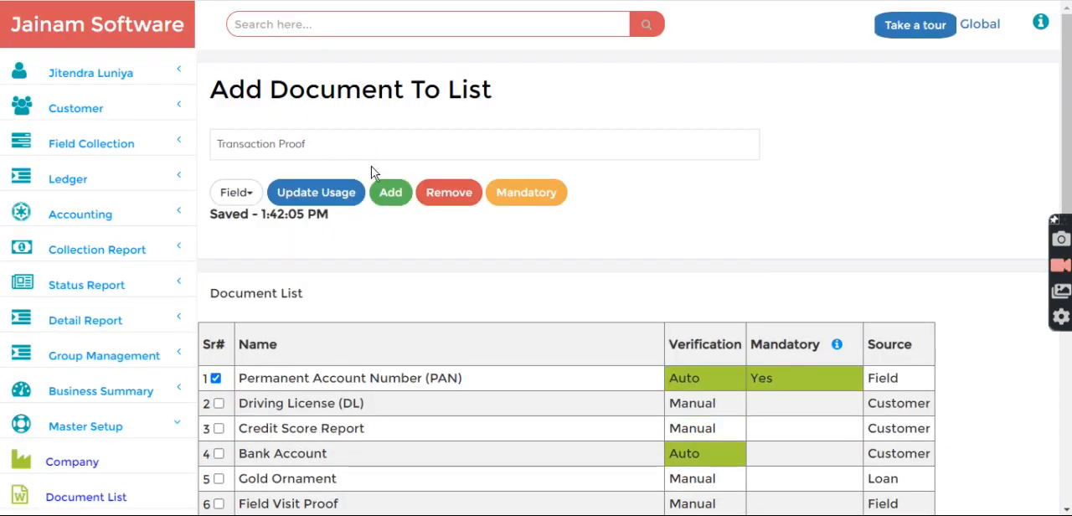
left_click(391, 192)
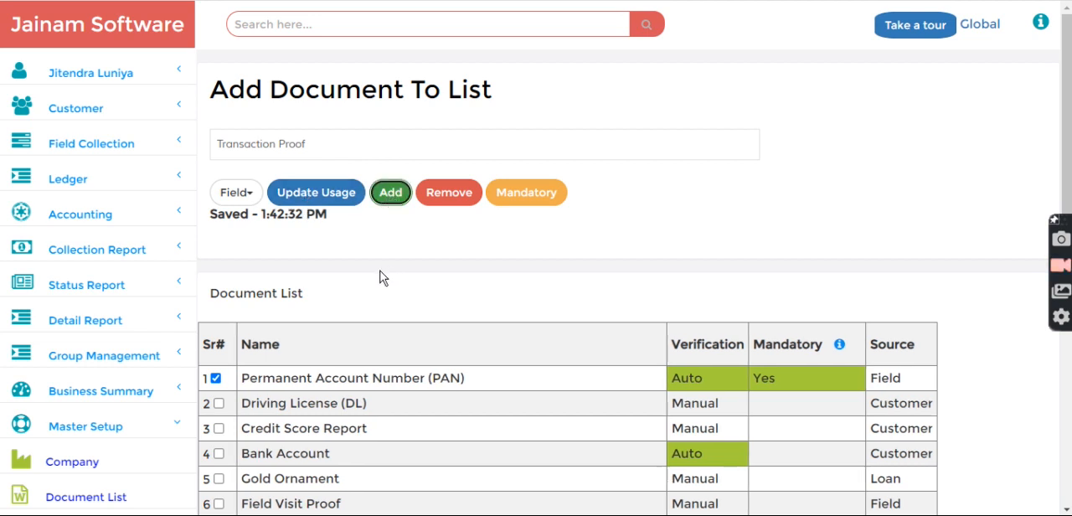
Set the usage source of the Transaction Proof document to Journal and check it in the list
scroll(347, 364, "down", 4)
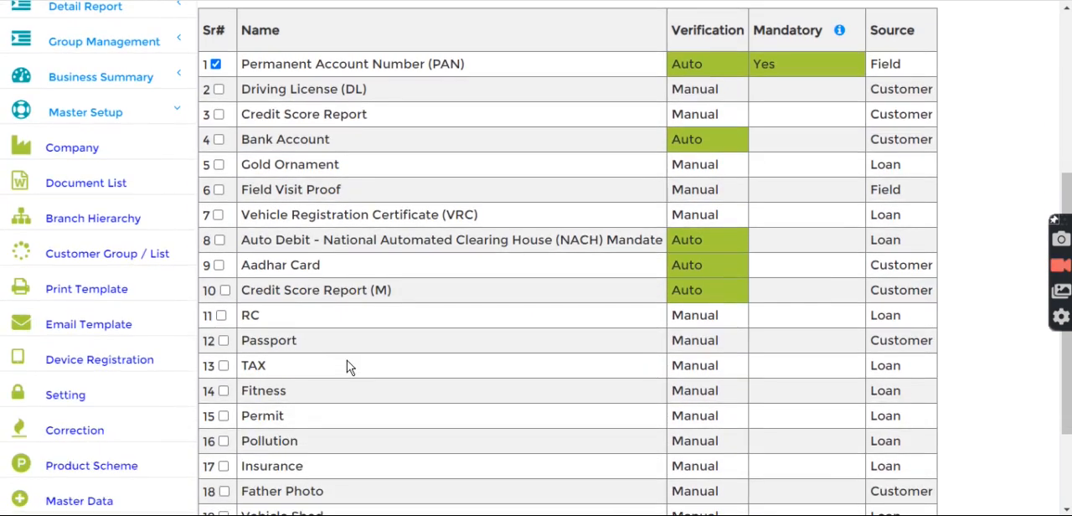
scroll(346, 366, "down", 2)
left_click(228, 436)
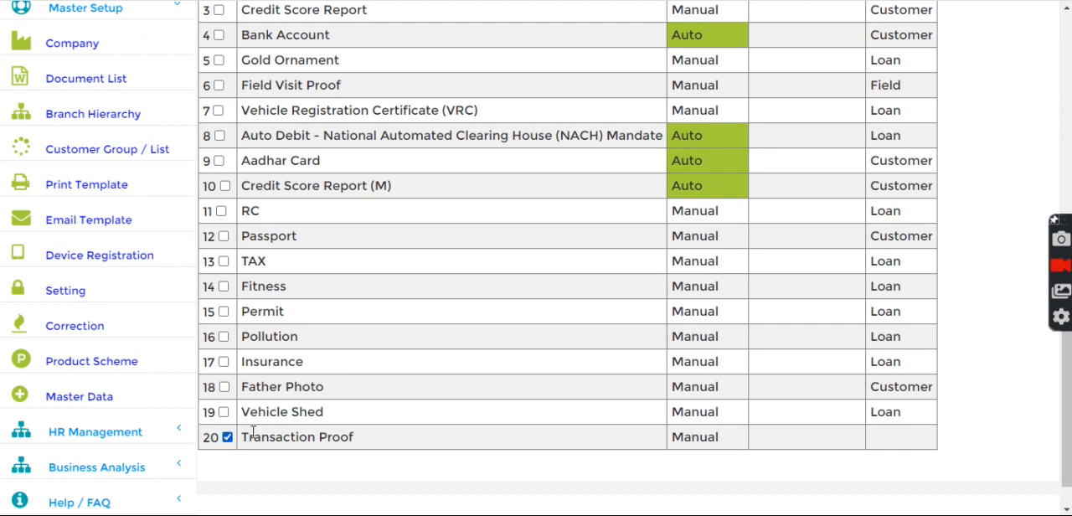
scroll(311, 393, "up", 3)
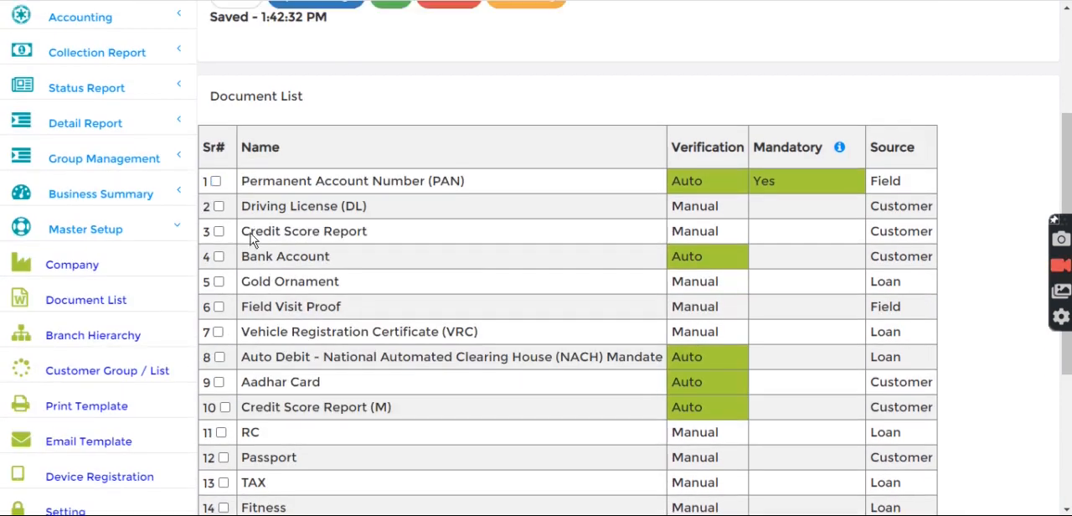
scroll(251, 238, "up", 2)
left_click(238, 142)
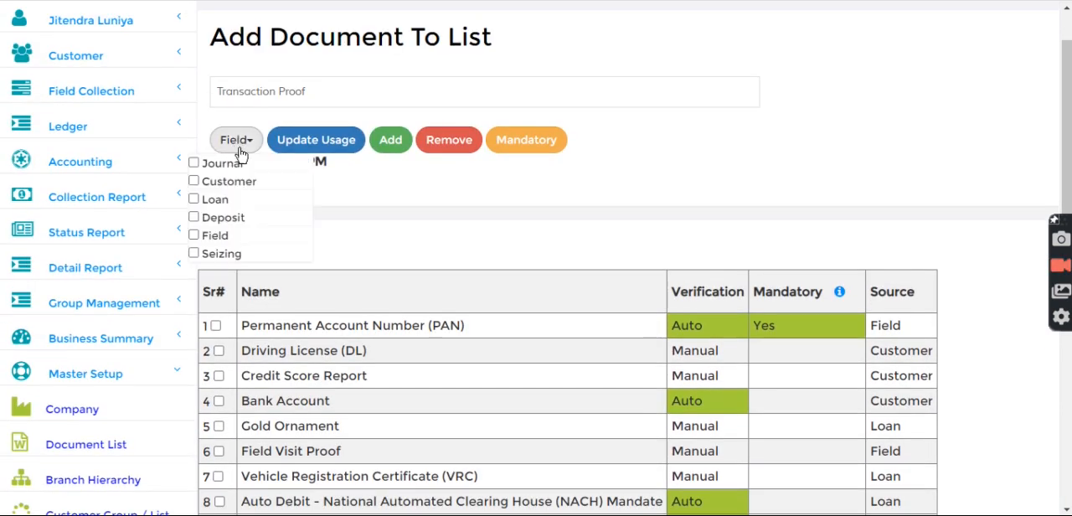
left_click(194, 164)
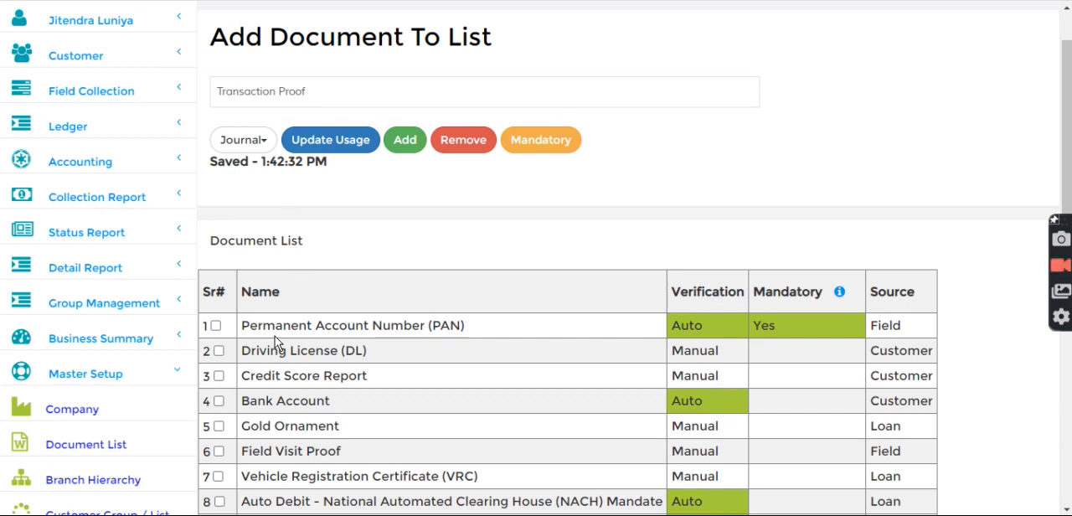
left_click(331, 143)
scroll(433, 348, "down", 5)
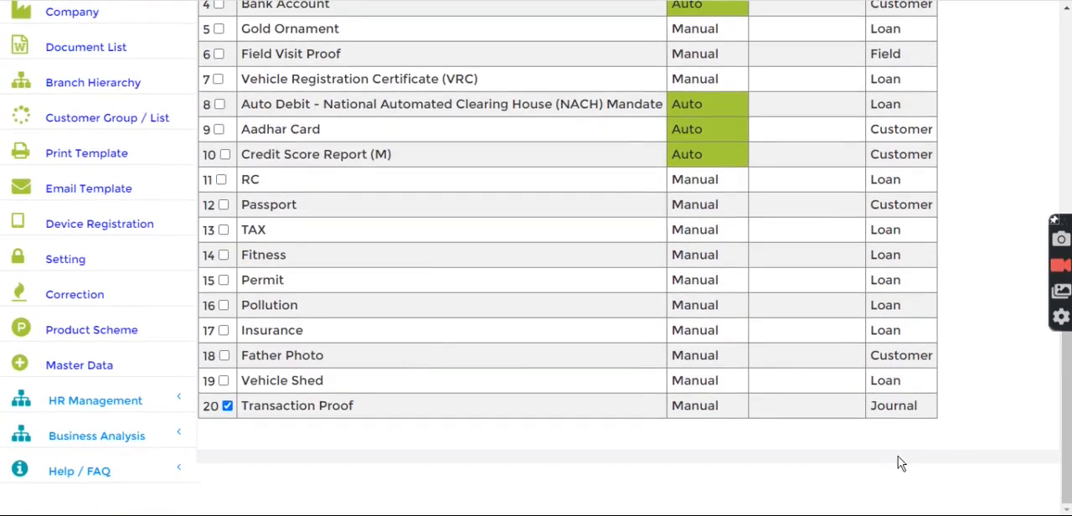
double_click(896, 409)
Open a new customer entry form on its main details
scroll(850, 460, "up", 5)
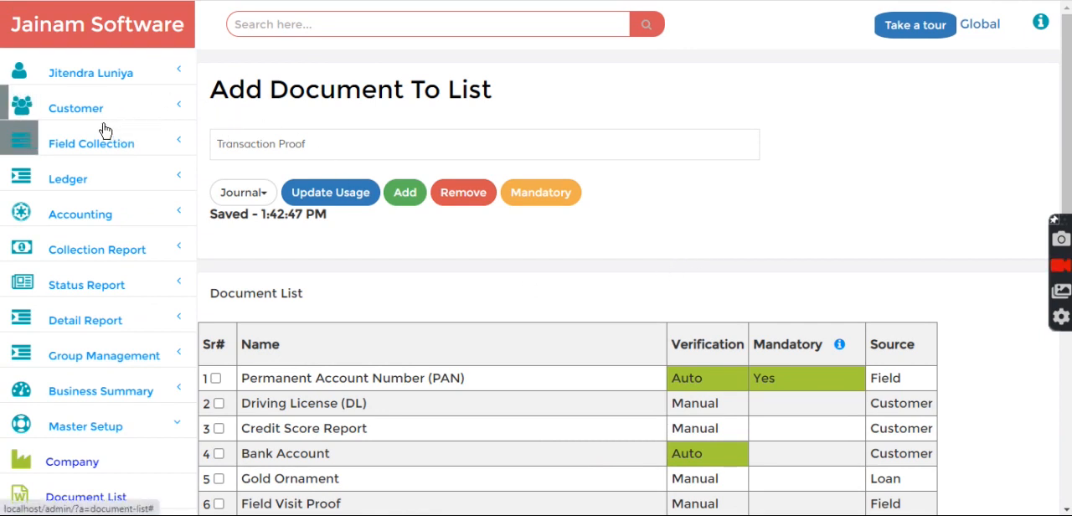
left_click(92, 114)
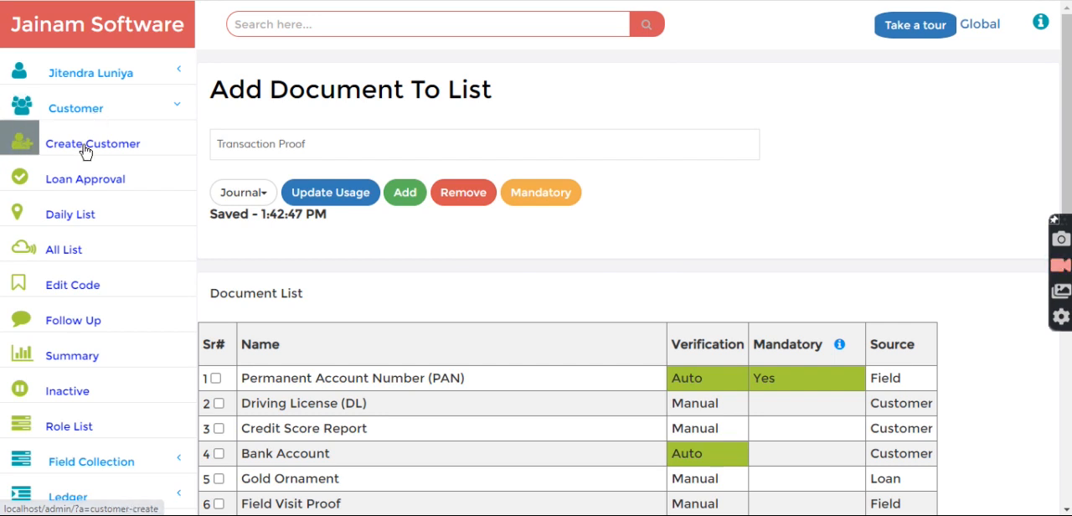
left_click(84, 151)
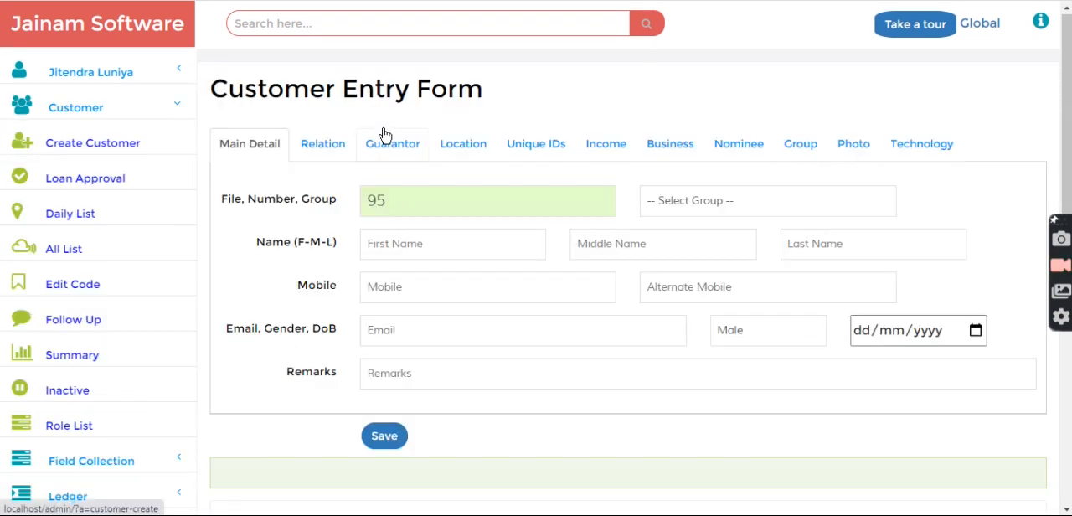
scroll(439, 188, "down", 1)
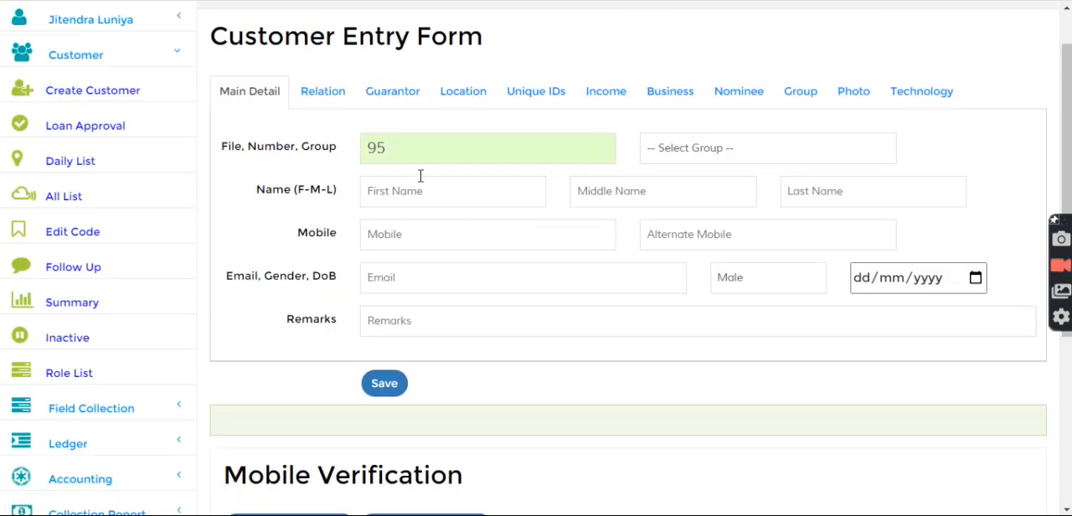
Fill in the customer's name, mobile and e-mail from the first autofill suggestion, set the group to Pune and try to save
left_click(426, 185)
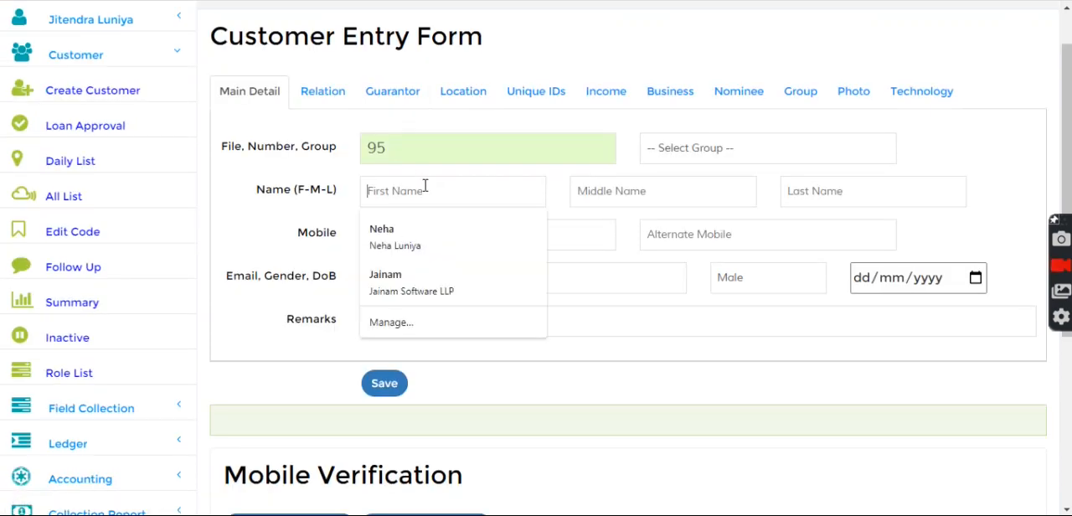
left_click(401, 232)
left_click(685, 167)
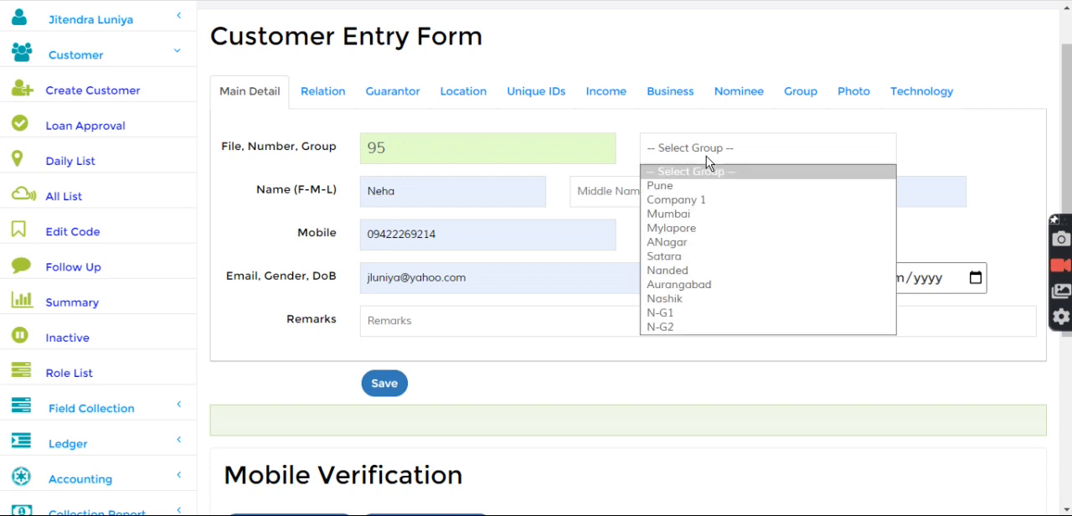
left_click(670, 186)
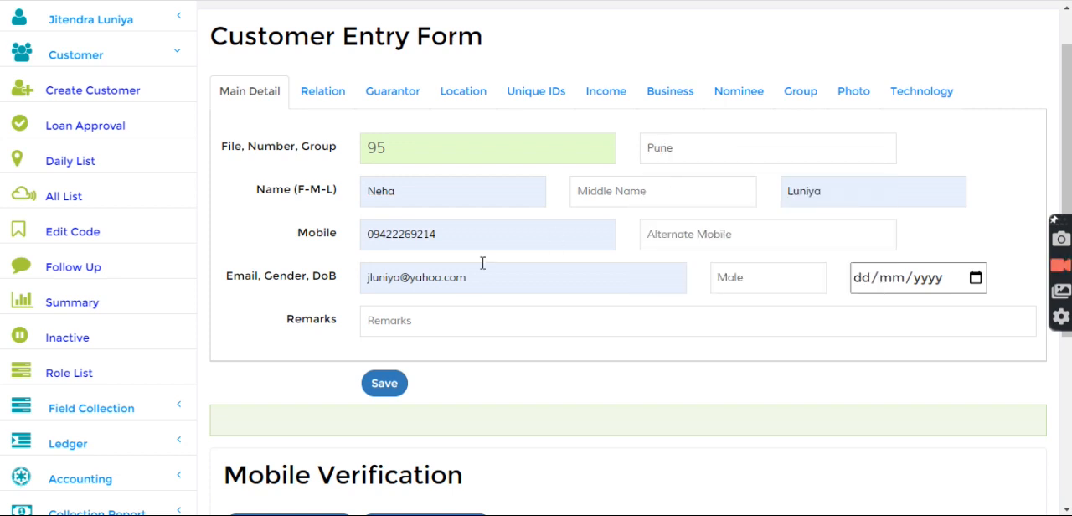
left_click(384, 384)
left_click_drag(258, 421, 343, 416)
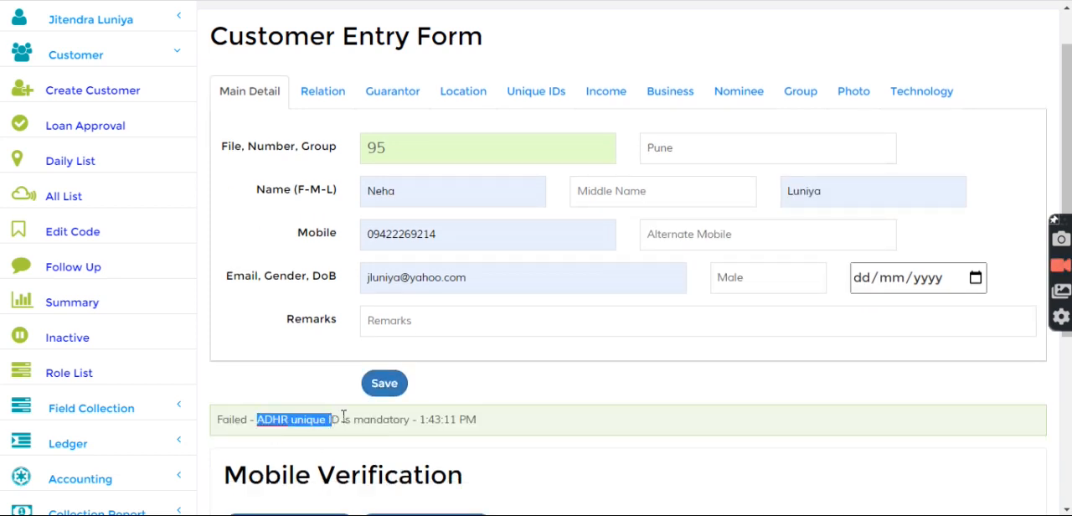
Enter the customer's Aadhar card number among the unique IDs and save the customer
left_click(527, 110)
left_click(539, 94)
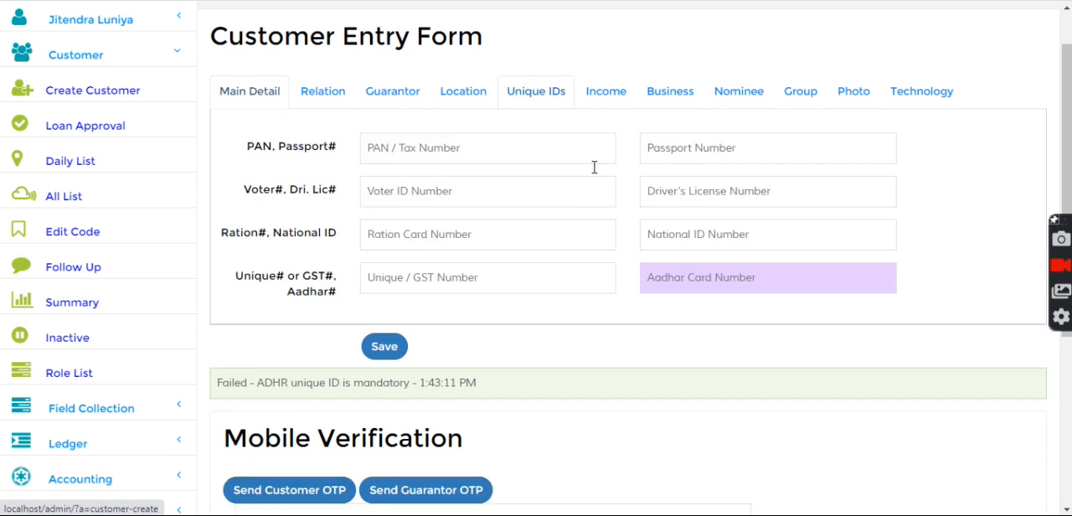
left_click(692, 283)
left_click(677, 314)
key("BackSpace")
type("010")
left_click(386, 351)
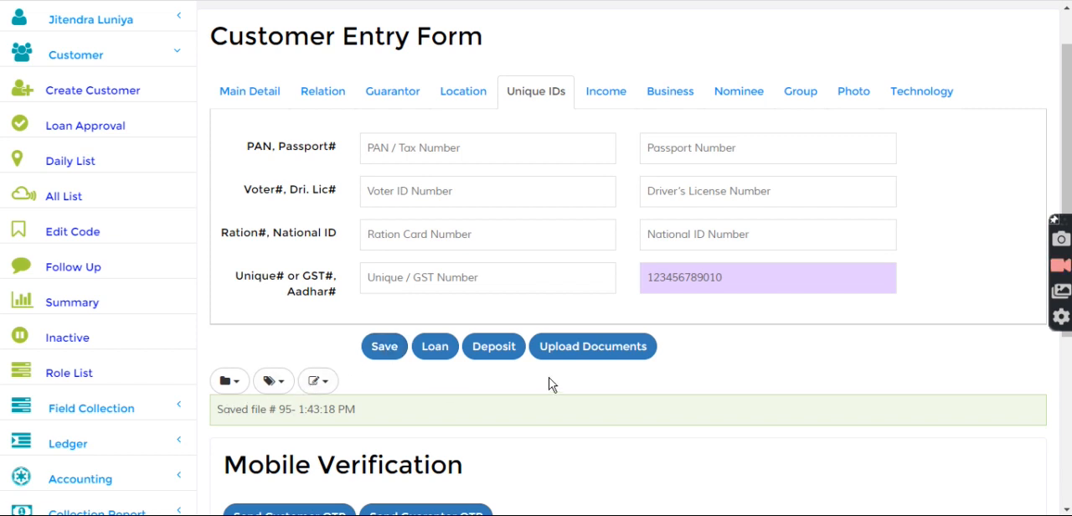
Review the document types offered when uploading documents for the new customer, and close the upload window without adding one
left_click(589, 351)
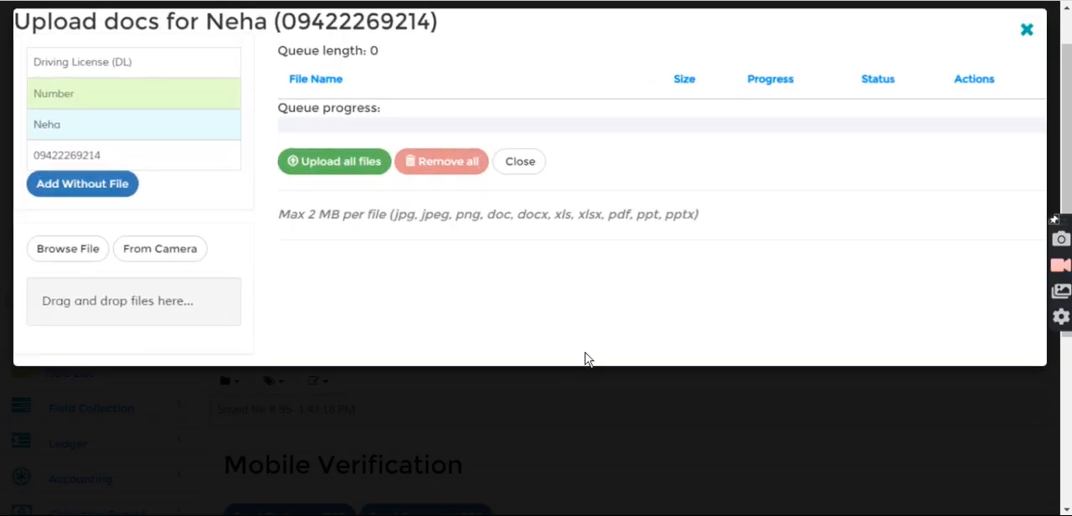
left_click(154, 70)
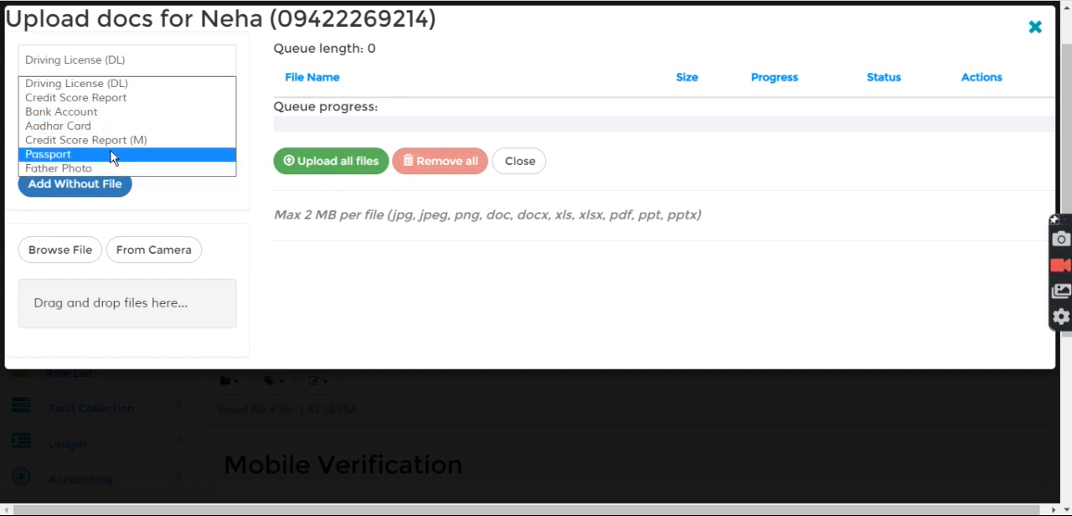
left_click(390, 73)
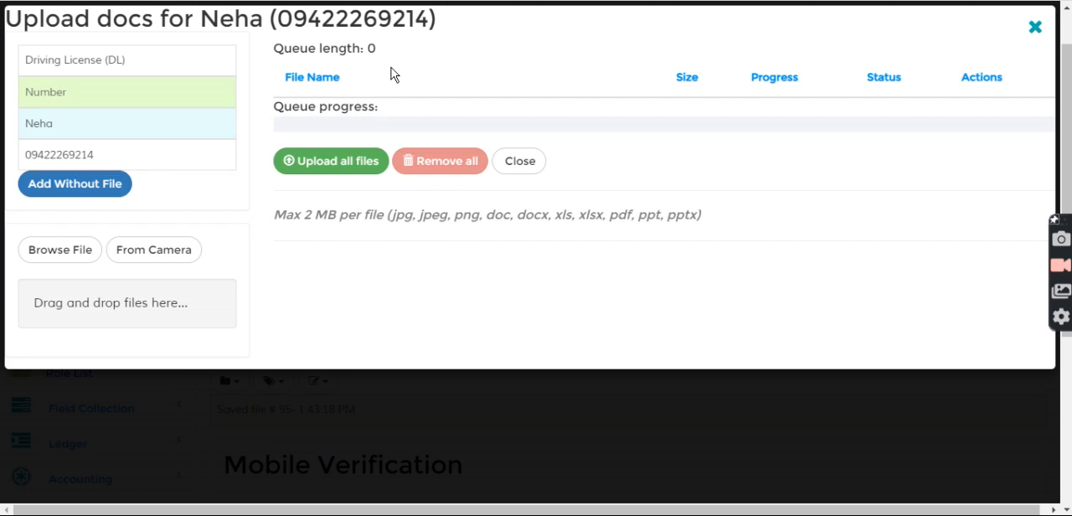
left_click(1036, 26)
Open a loan entry for the new customer and review the document types offered for loan document upload
scroll(76, 122, "up", 1)
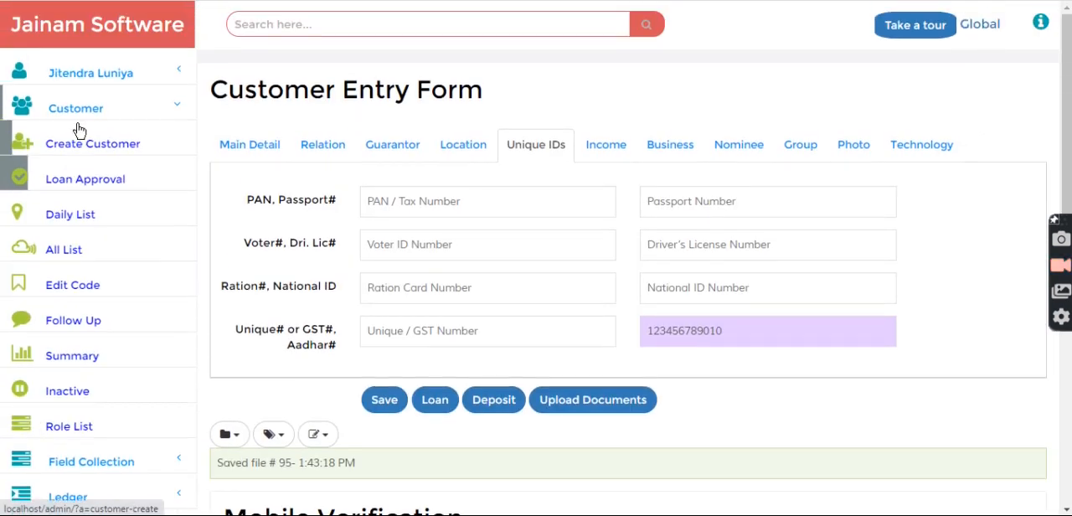
left_click(81, 116)
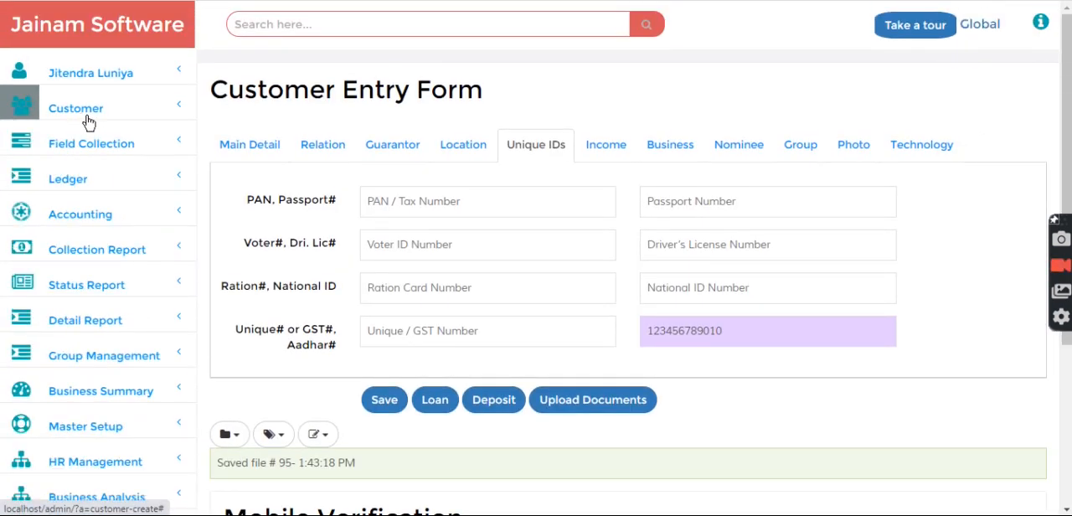
left_click(434, 401)
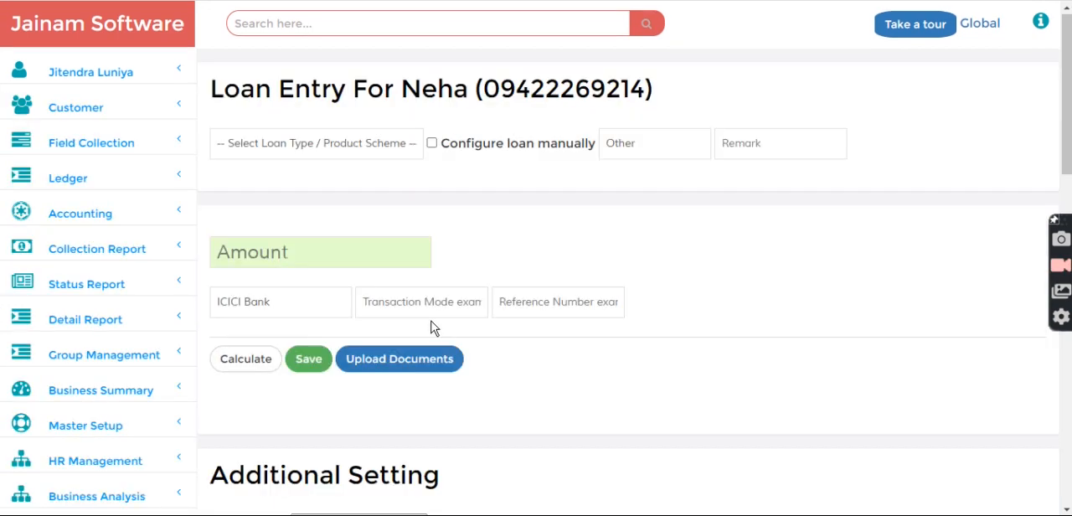
left_click(409, 364)
left_click(178, 64)
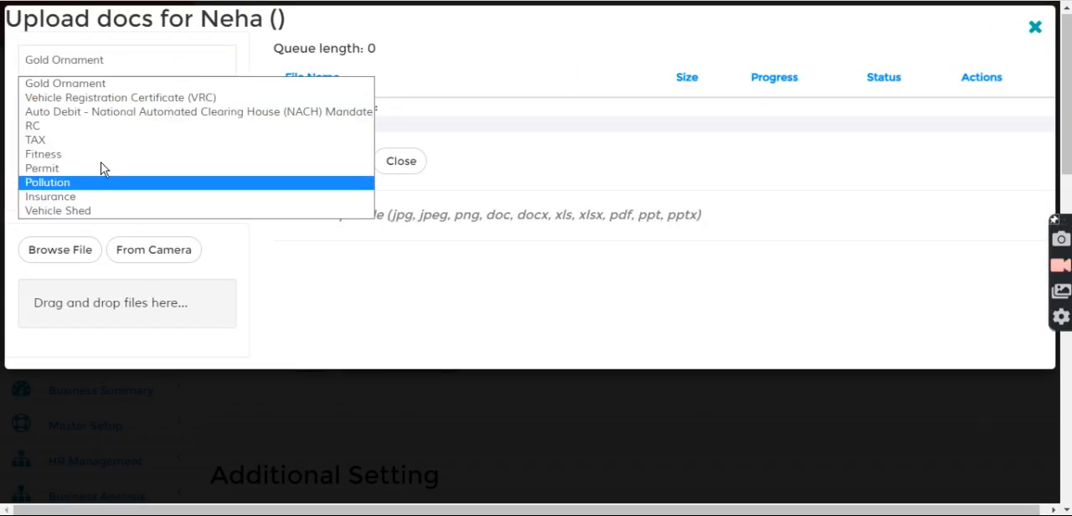
left_click(501, 79)
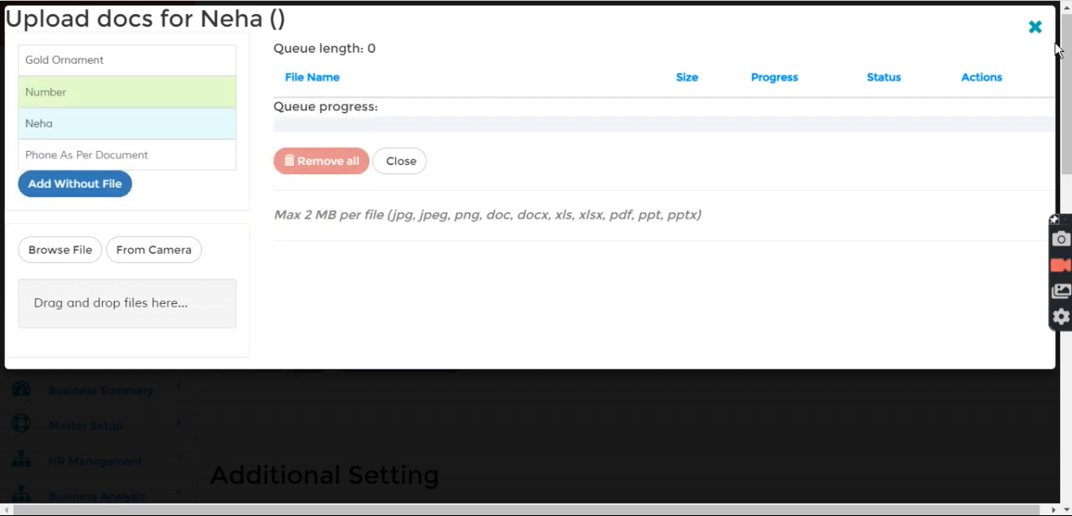
left_click(1034, 28)
Open the loan collection list and review the document types offered when uploading a document for the listed loan
left_click(78, 143)
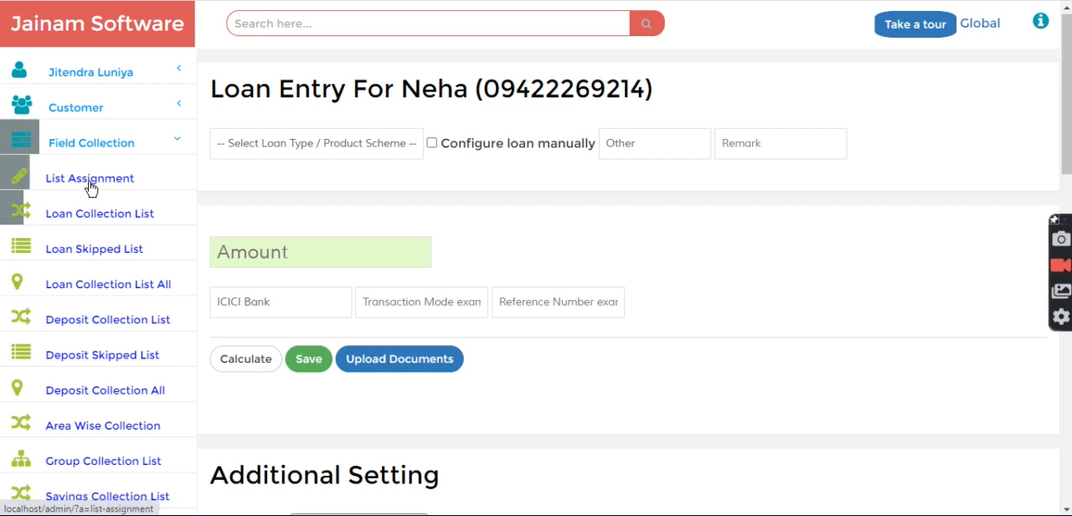
left_click(90, 215)
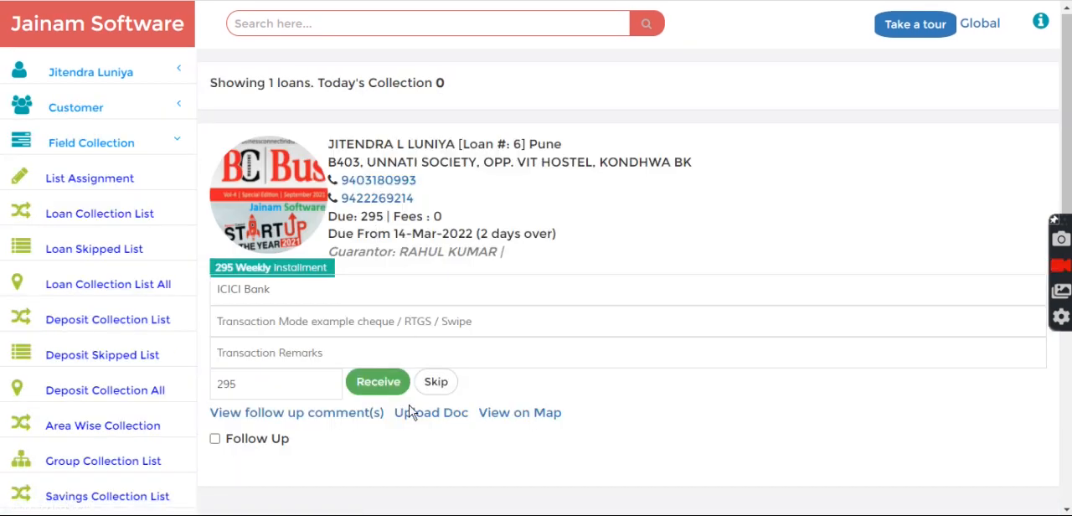
left_click(426, 414)
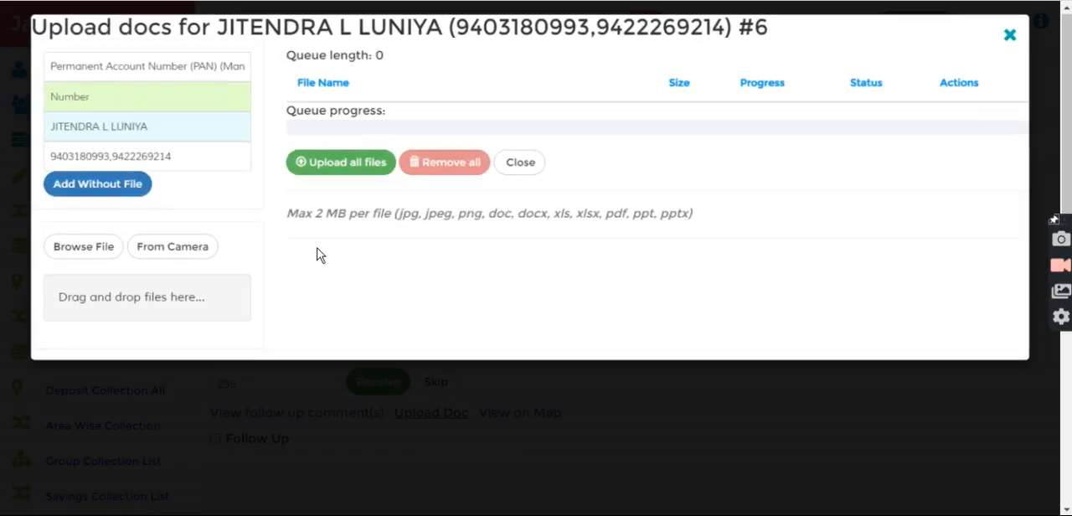
left_click(165, 63)
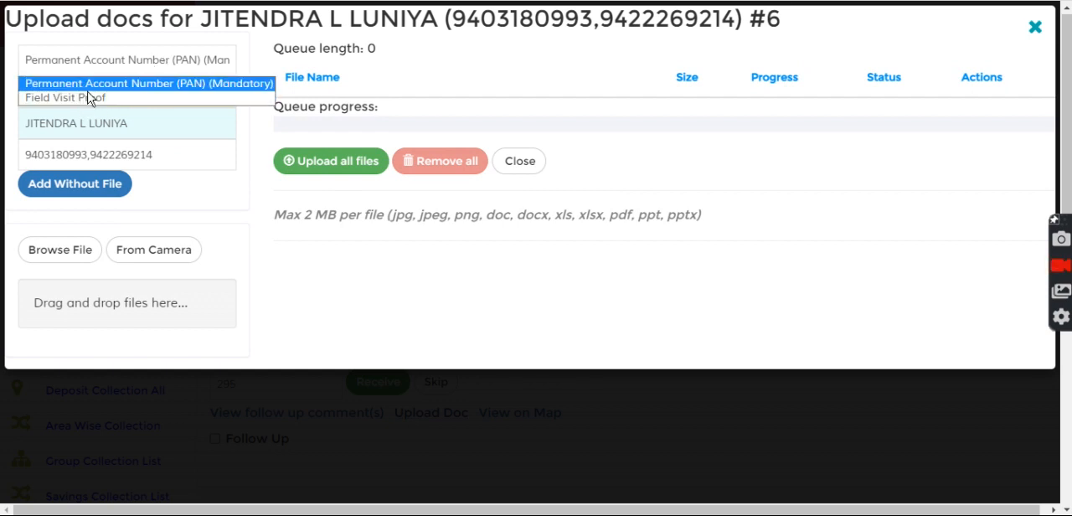
left_click(1036, 27)
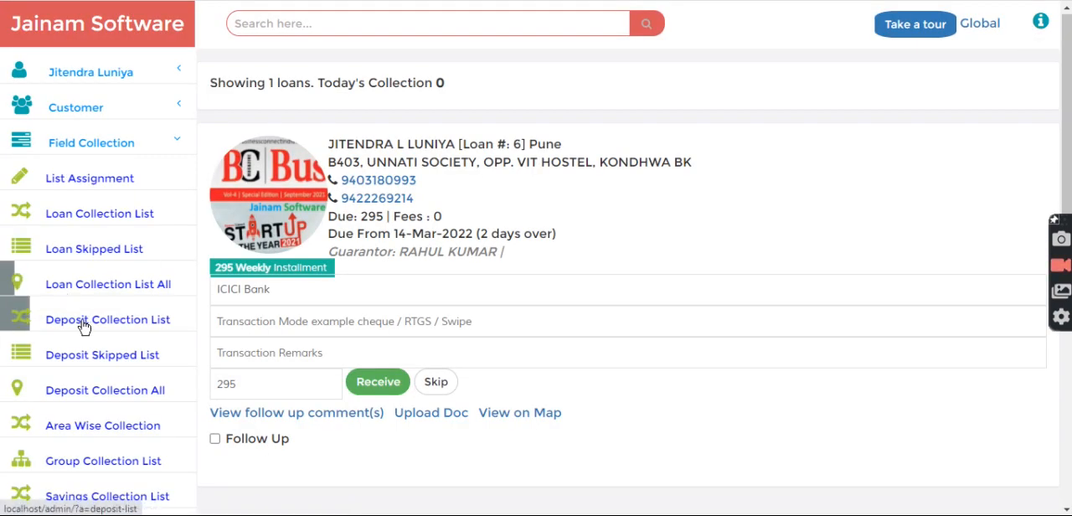
Open the accounting journal entry form
scroll(67, 167, "down", 1)
left_click(63, 92)
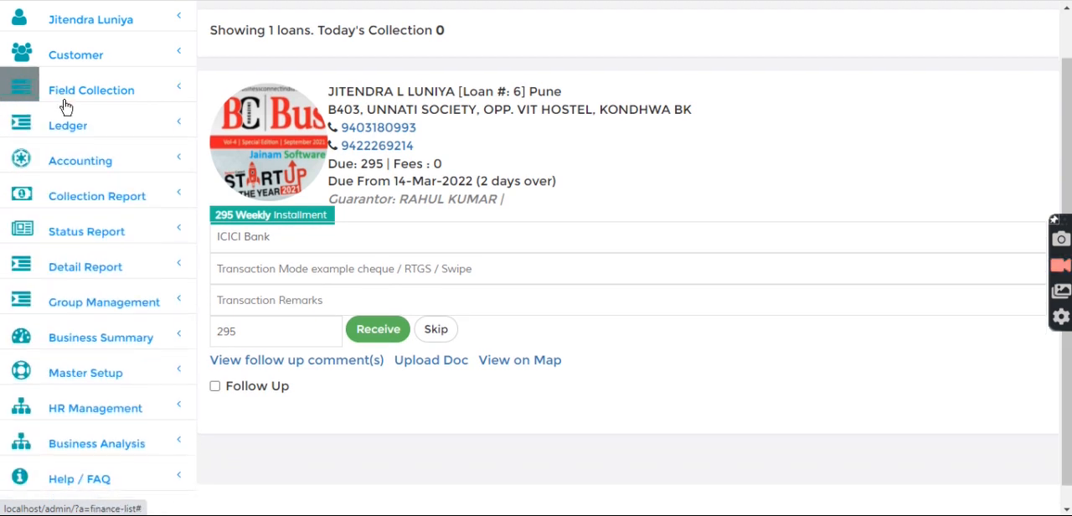
left_click(79, 163)
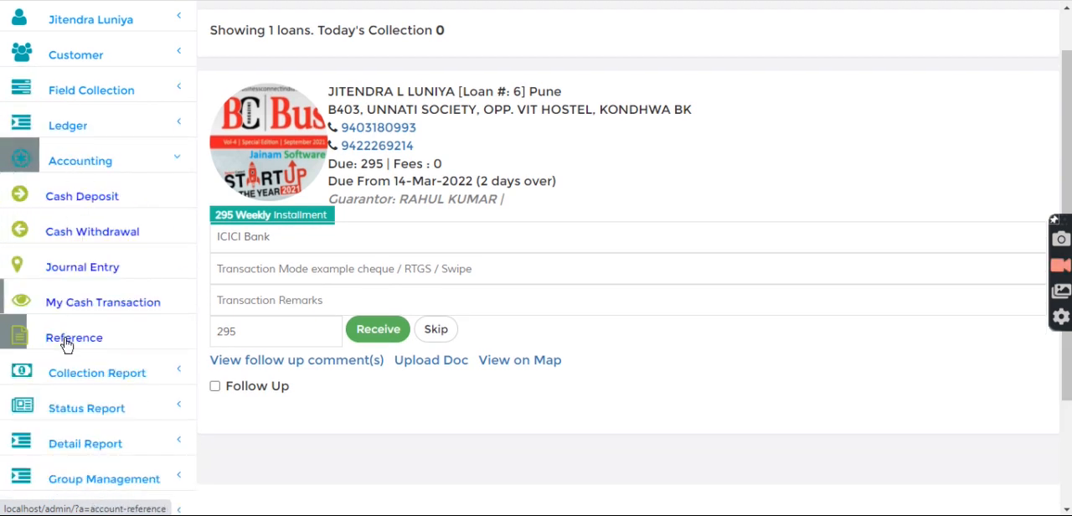
left_click(73, 270)
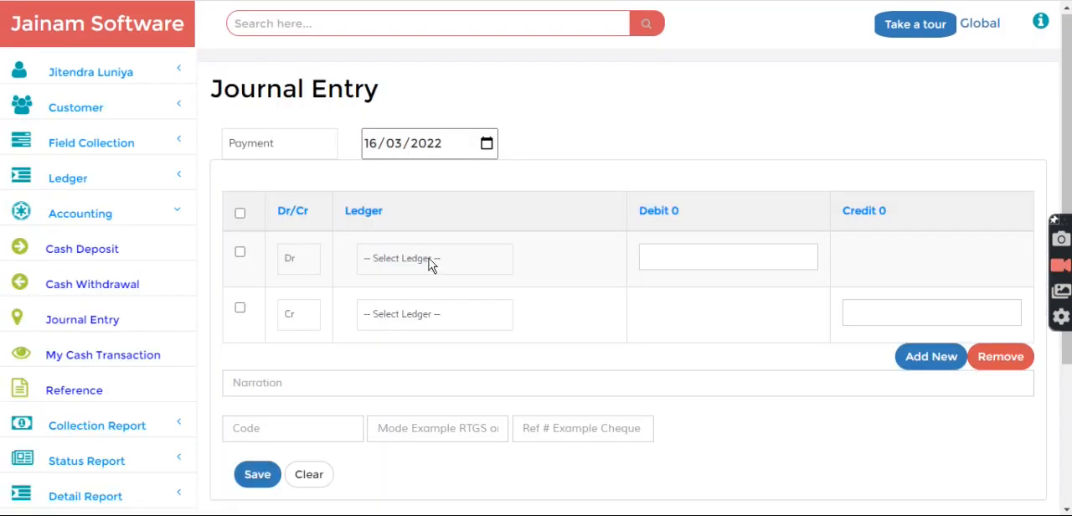
Set the journal entry's debit line to the Cash ledger with an amount of 500
left_click(429, 260)
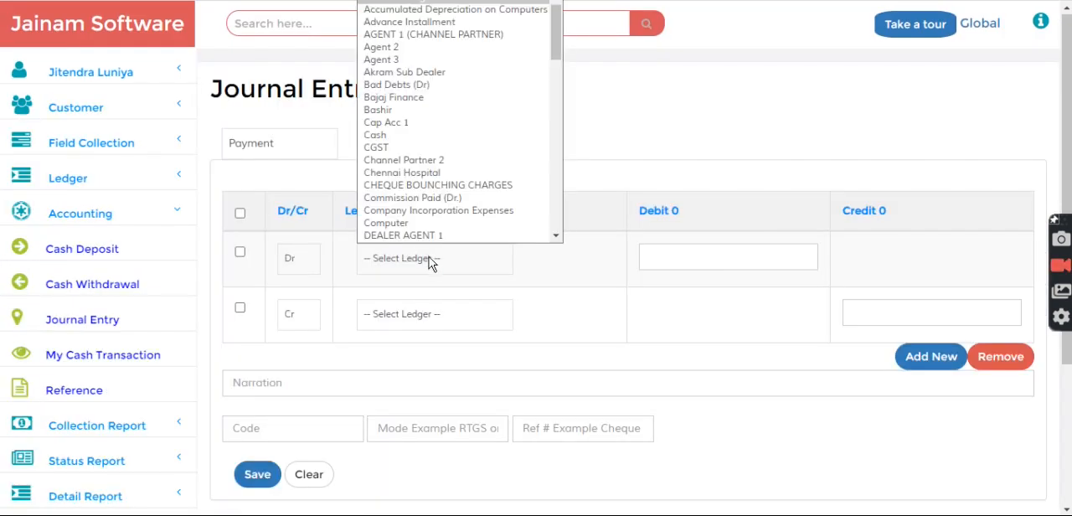
key("c")
key("Return")
left_click(432, 264)
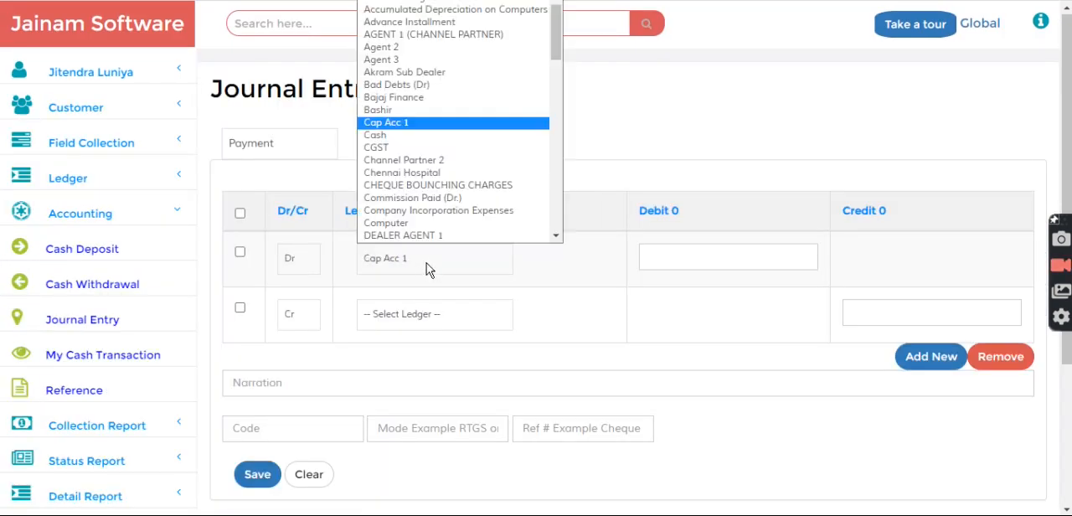
left_click(429, 136)
left_click(674, 257)
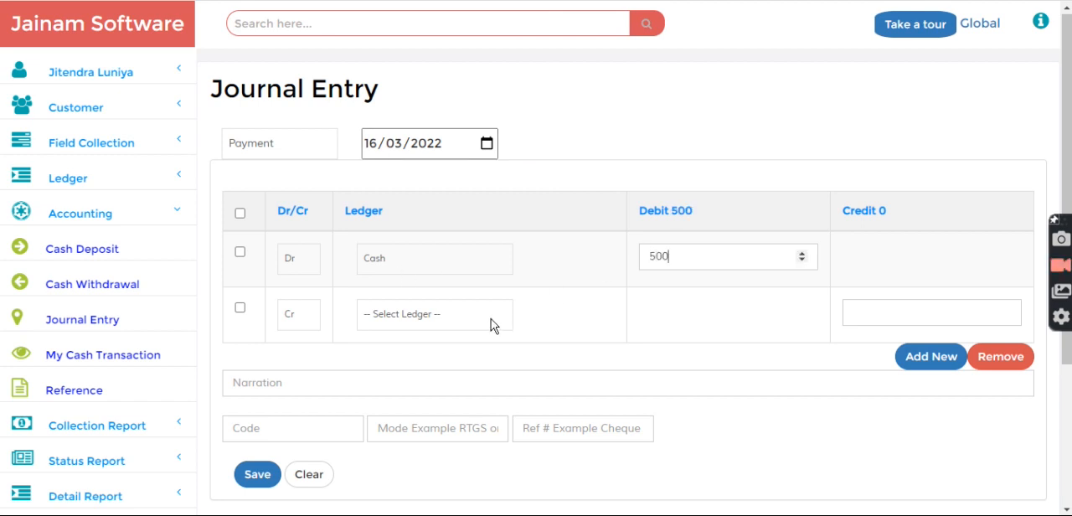
Set the journal entry's credit line to the Tea or Coffee Expenses ledger with an amount of 50
left_click(424, 316)
type("tea")
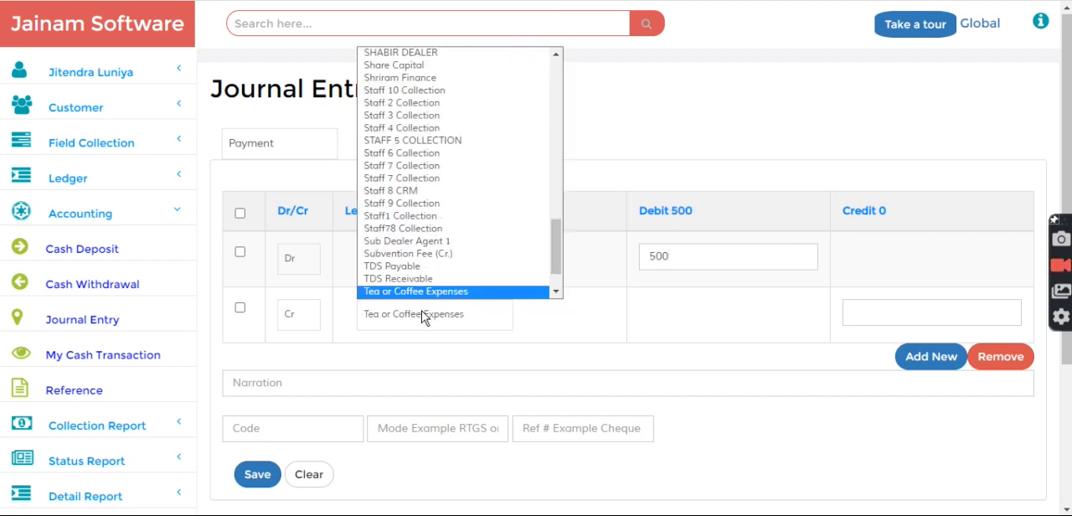
key("Return")
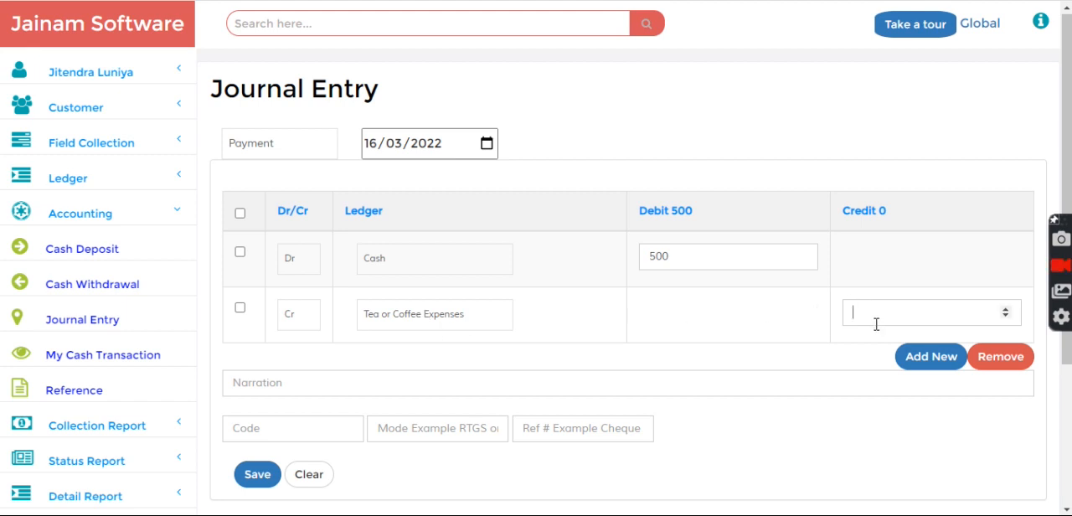
type("50")
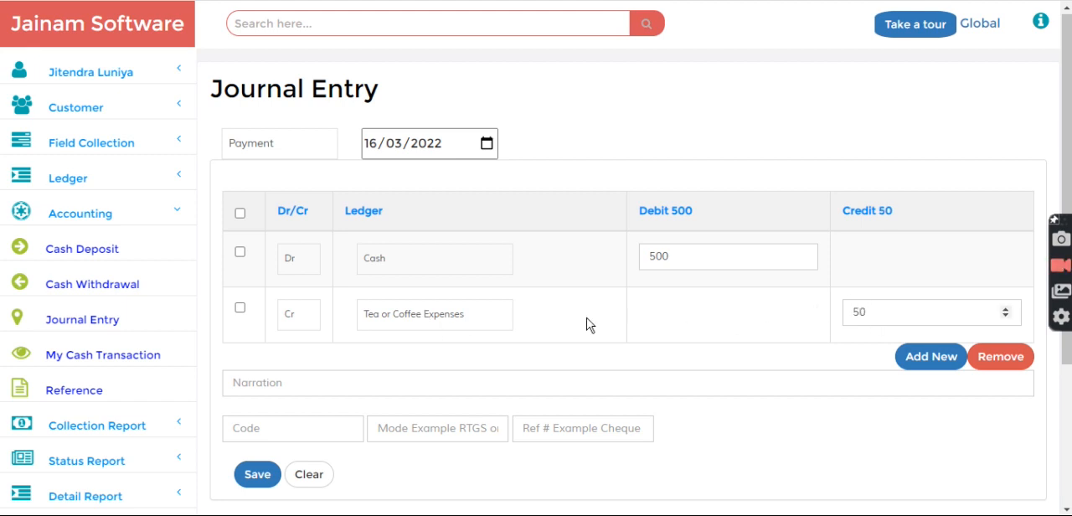
Change the Cash line to Cr and the Tea or Coffee Expenses line to Dr
left_click(304, 265)
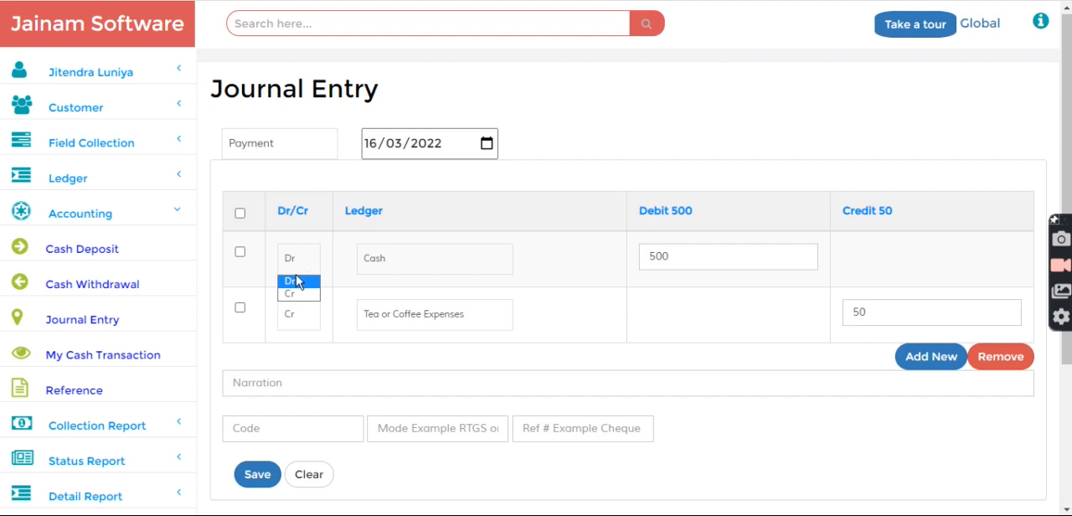
left_click(291, 297)
left_click(307, 325)
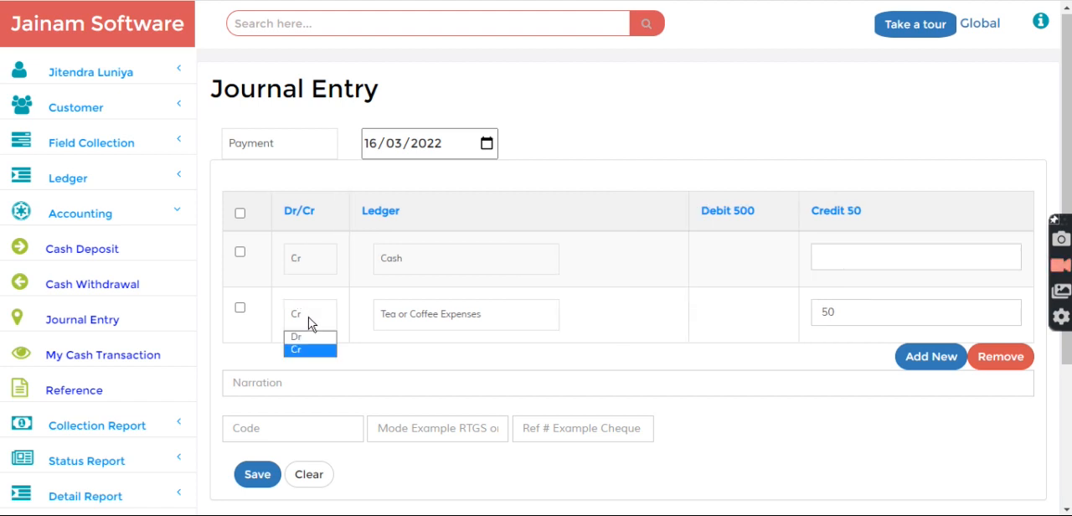
left_click(306, 348)
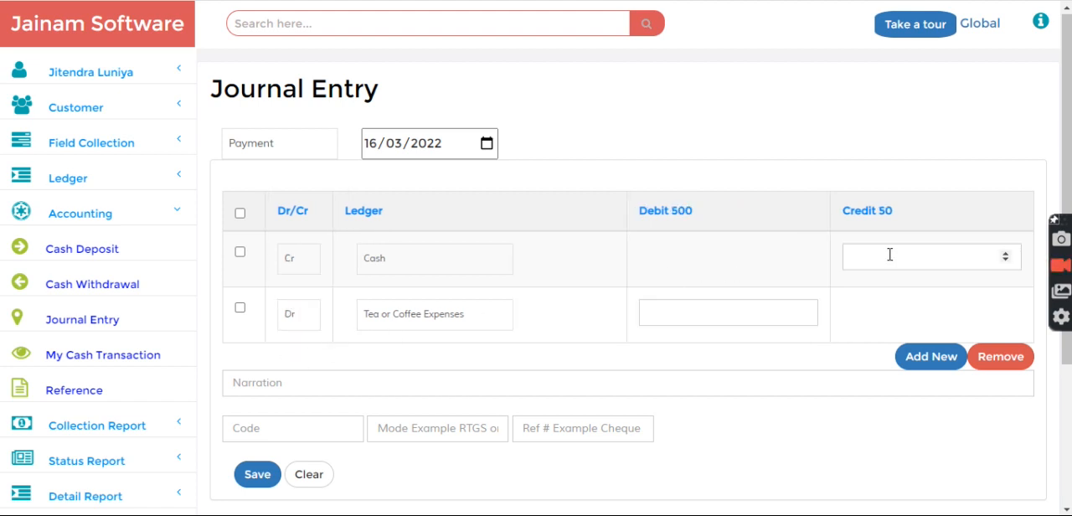
type("500")
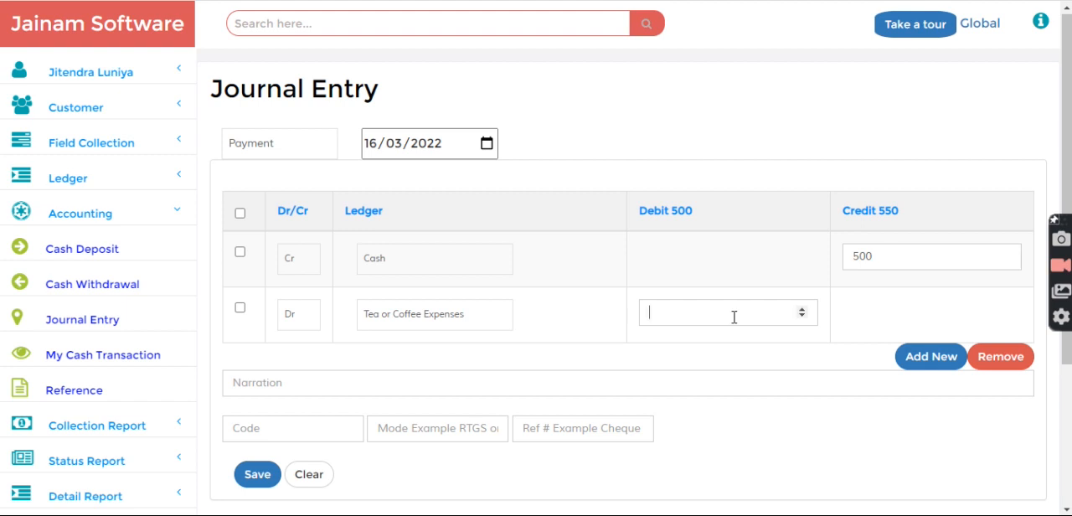
left_click(734, 318)
type("500")
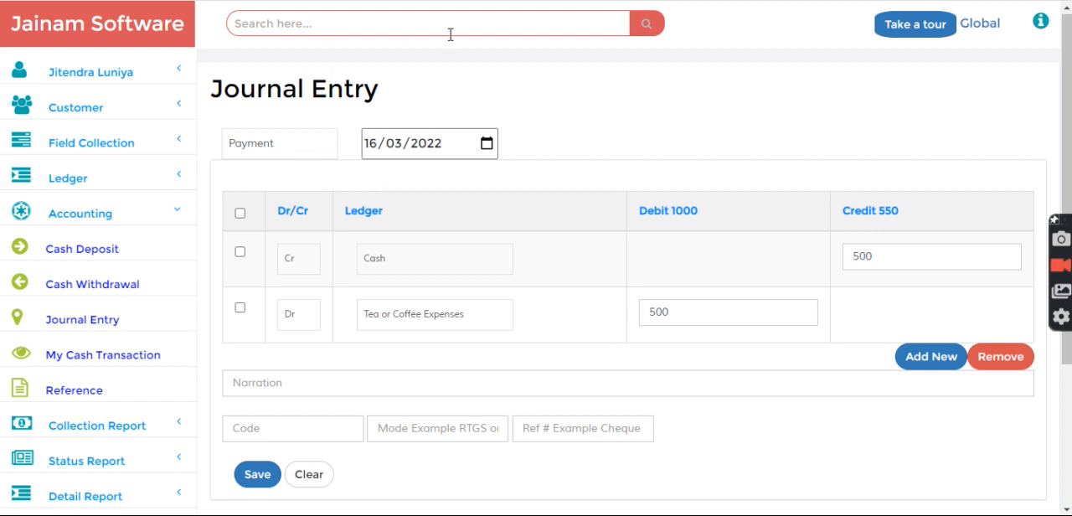
key("F5")
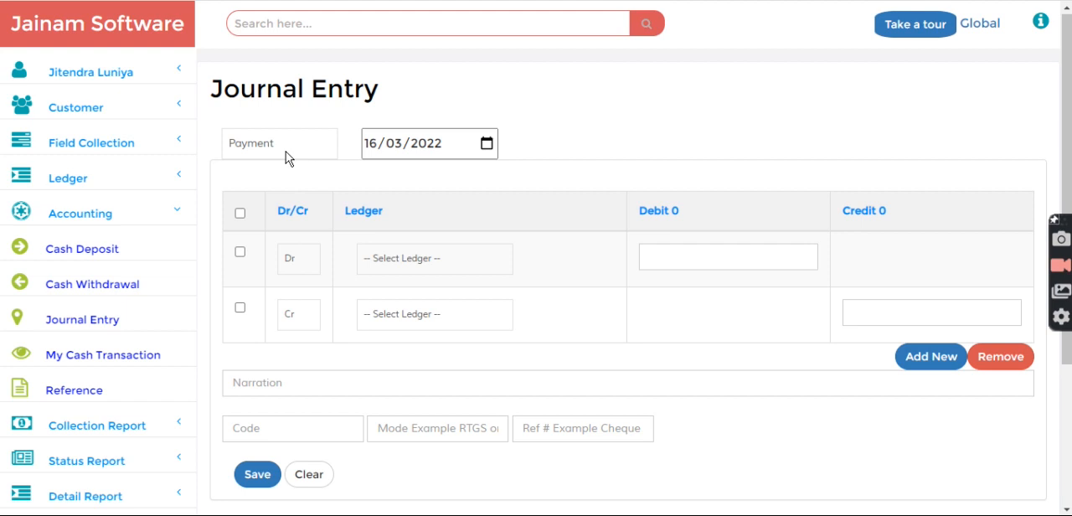
Set the journal entry's debit line to the Tea or Coffee Expenses ledger with an amount of 500
left_click(432, 268)
type("te")
key("Return")
type("500")
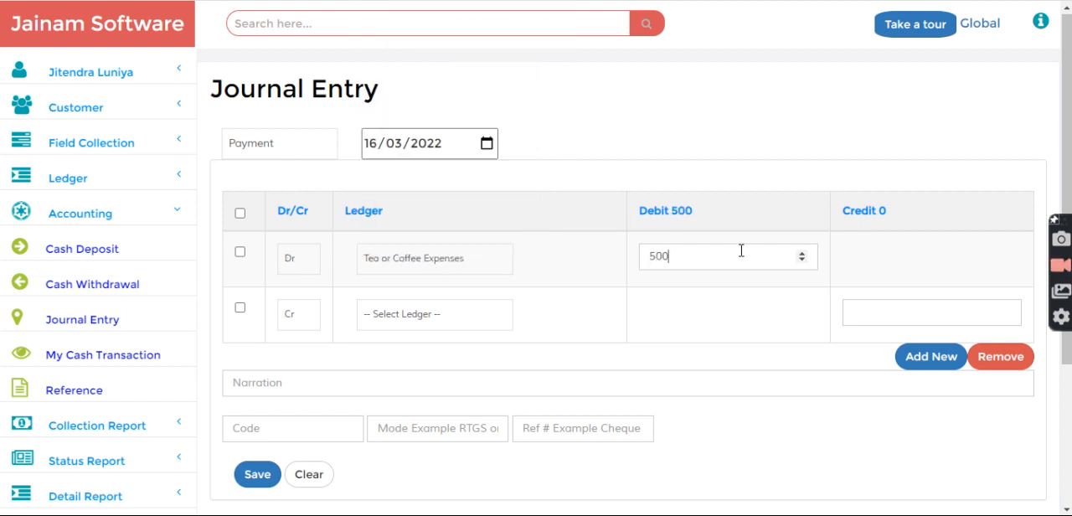
Set the journal entry's credit line to the Cash ledger with an amount of 500
left_click(402, 319)
type("c")
key("Down")
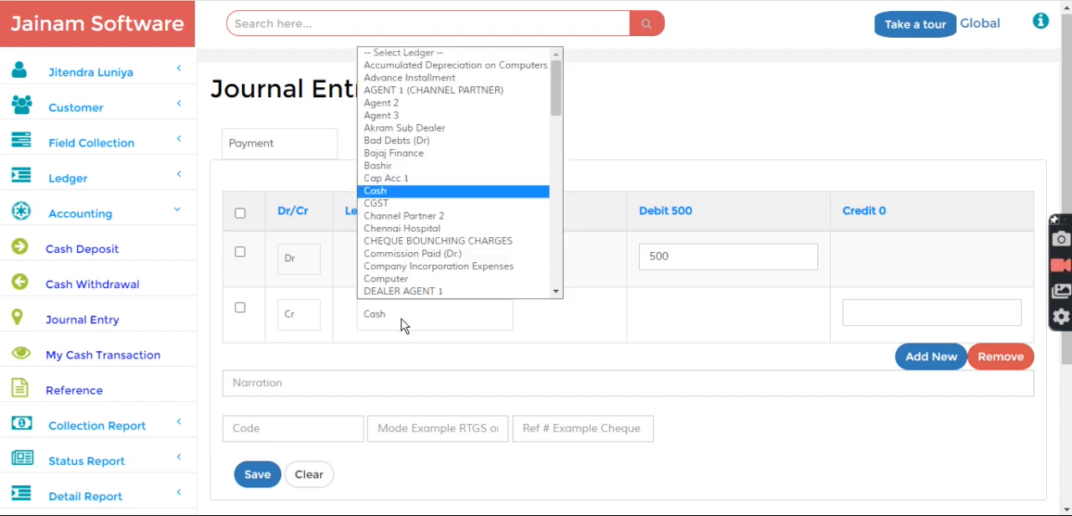
key("Return")
left_click(858, 315)
type("500")
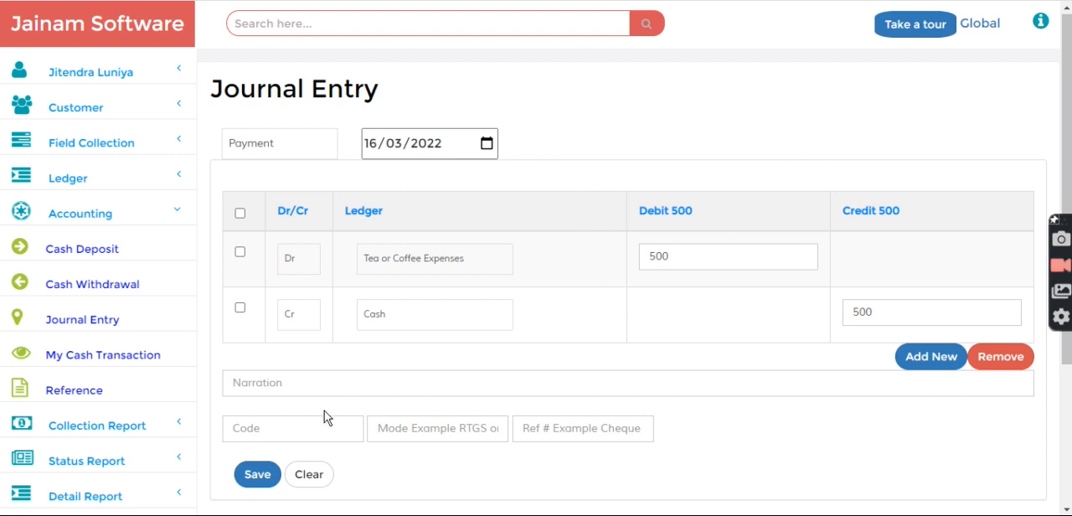
Add the narration "test" and save the journal entry
left_click(296, 384)
type("test")
left_click(258, 474)
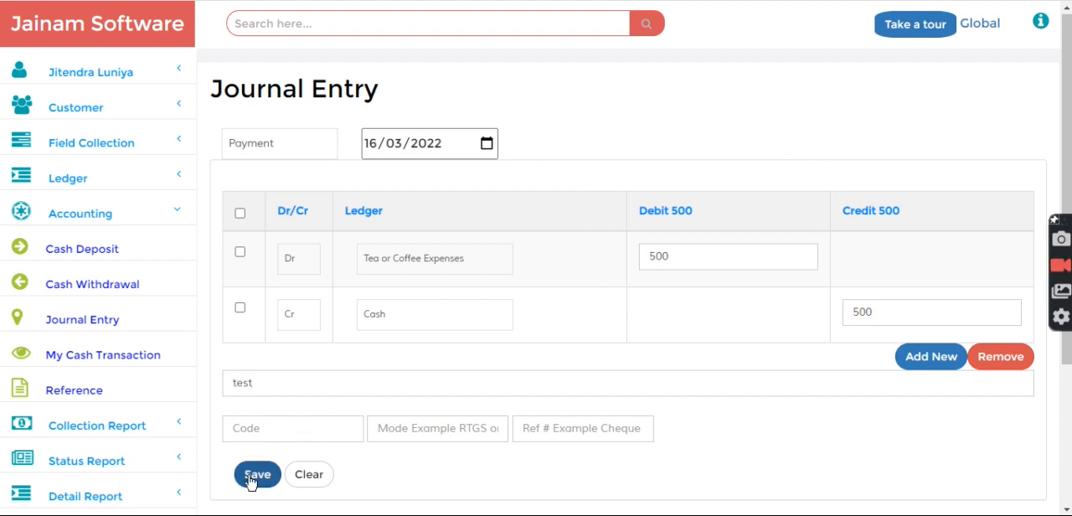
List own accounting transactions for 16/03/2022 and open the document upload for the Tea or Coffee Expenses transaction
left_click(83, 397)
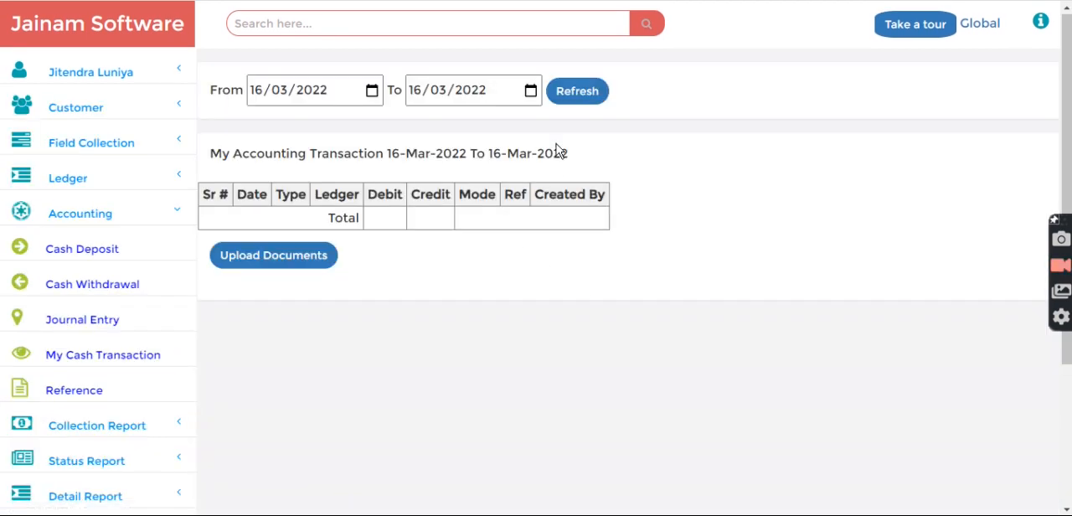
left_click(578, 92)
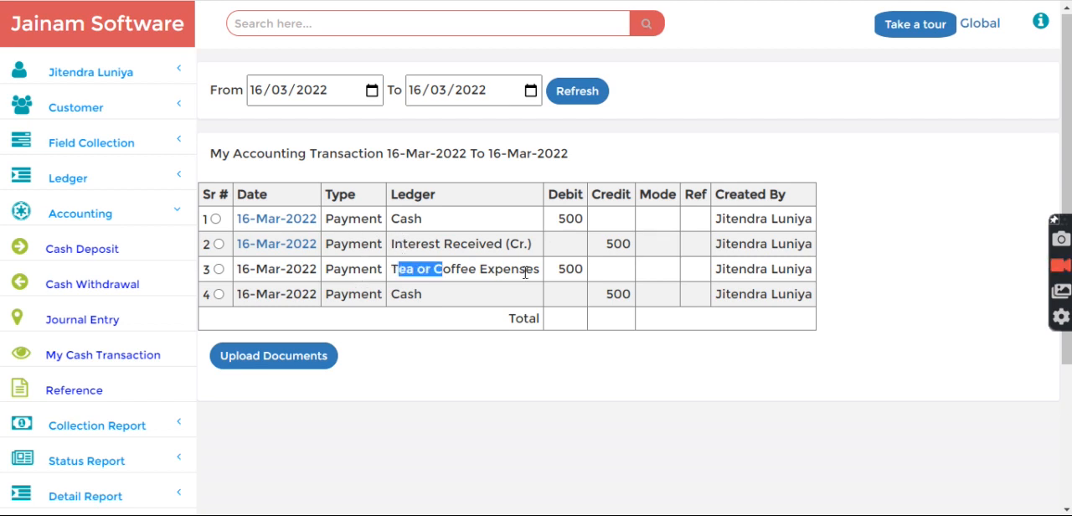
left_click(219, 269)
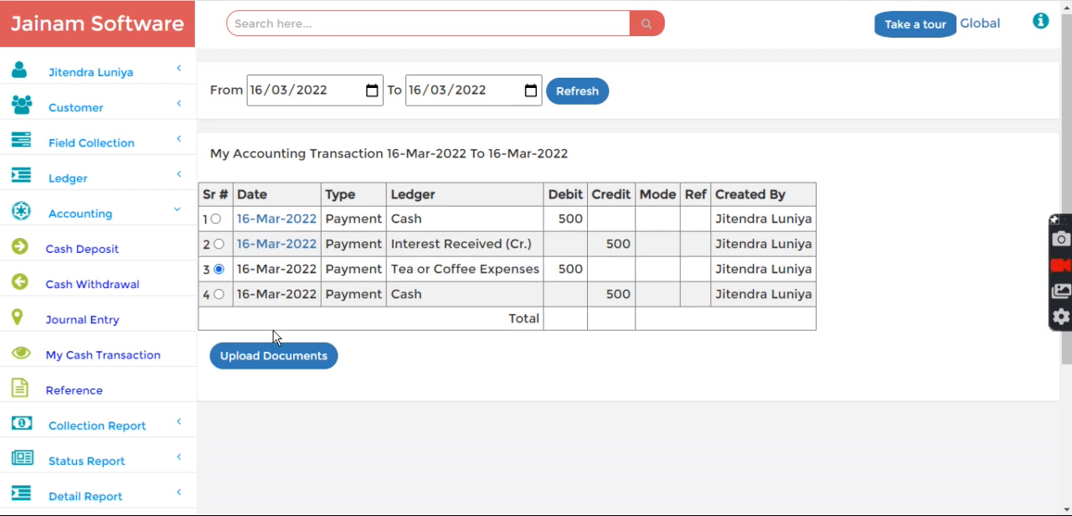
left_click(261, 360)
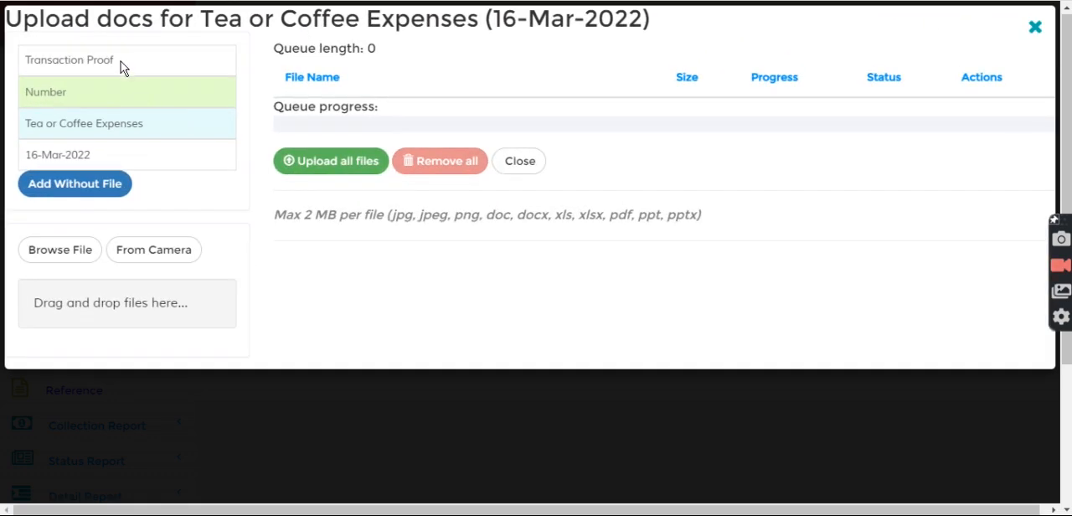
Check which document types are offered for the transaction, close the upload form and return to the home page
left_click(122, 67)
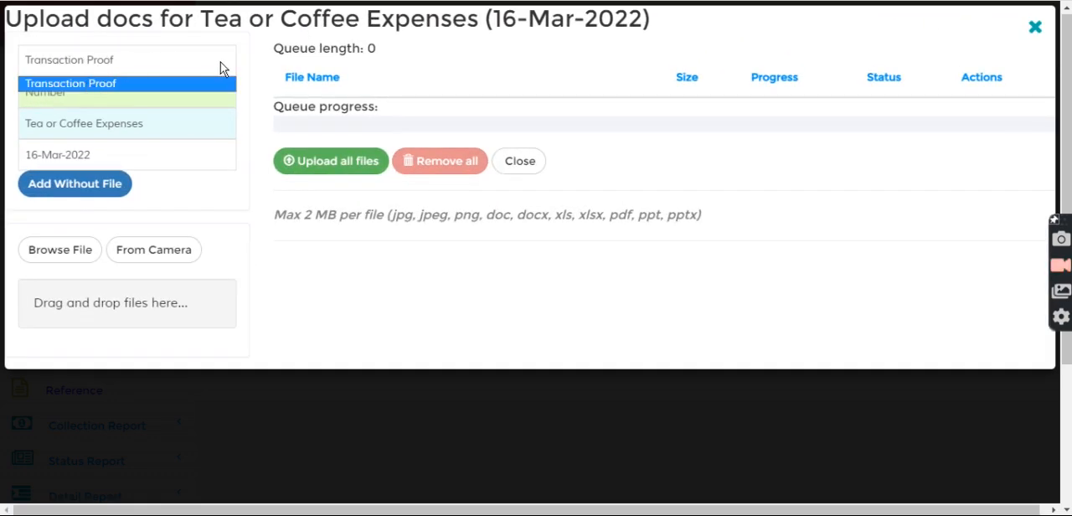
left_click(256, 66)
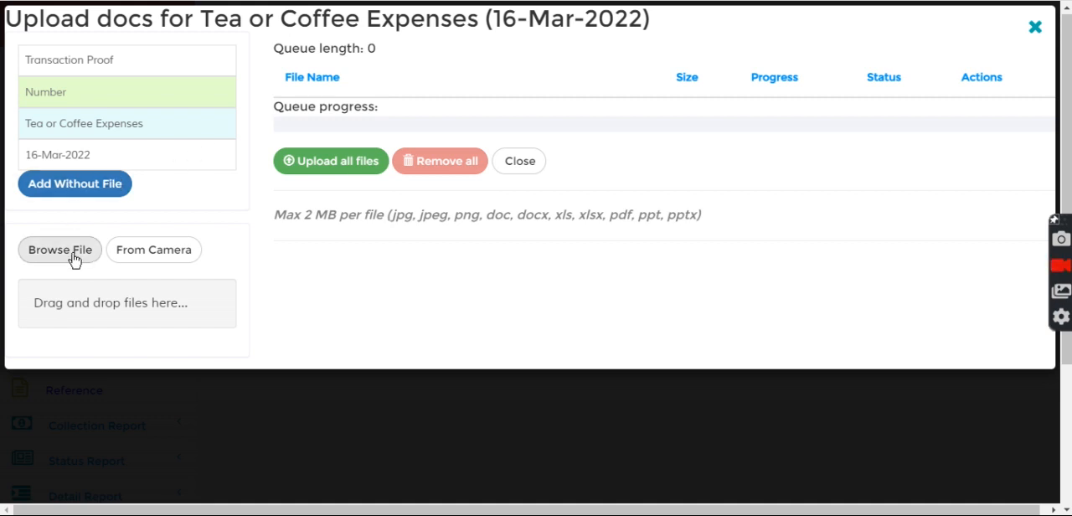
left_click(524, 161)
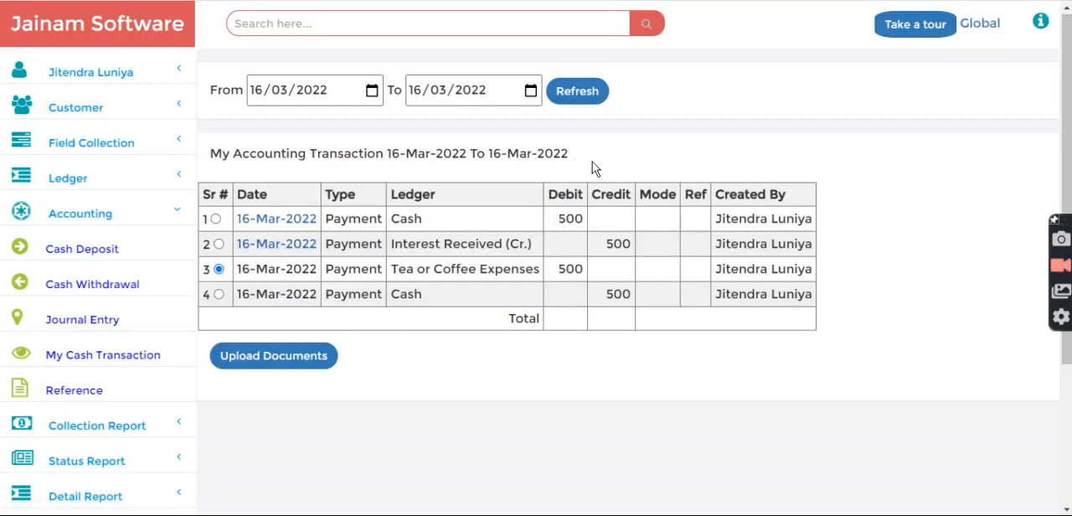
left_click(109, 29)
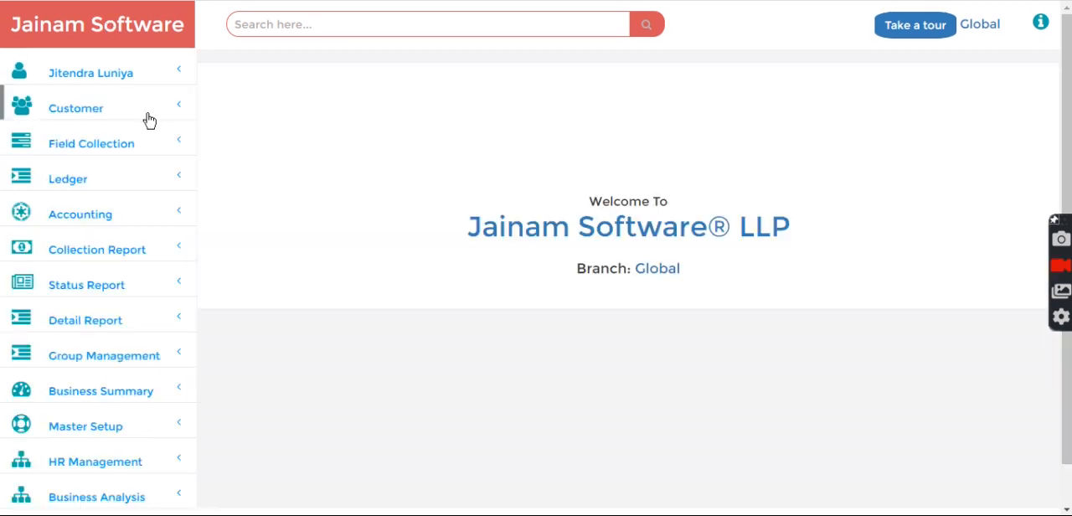